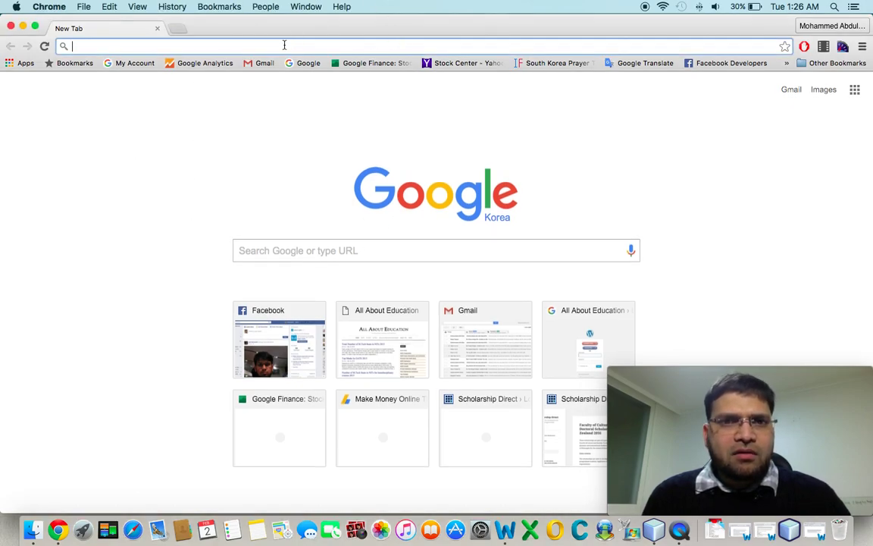
# - Search Google for 'gate score calculator' and open the GATE Score Calculator result
pyautogui.write('ga')
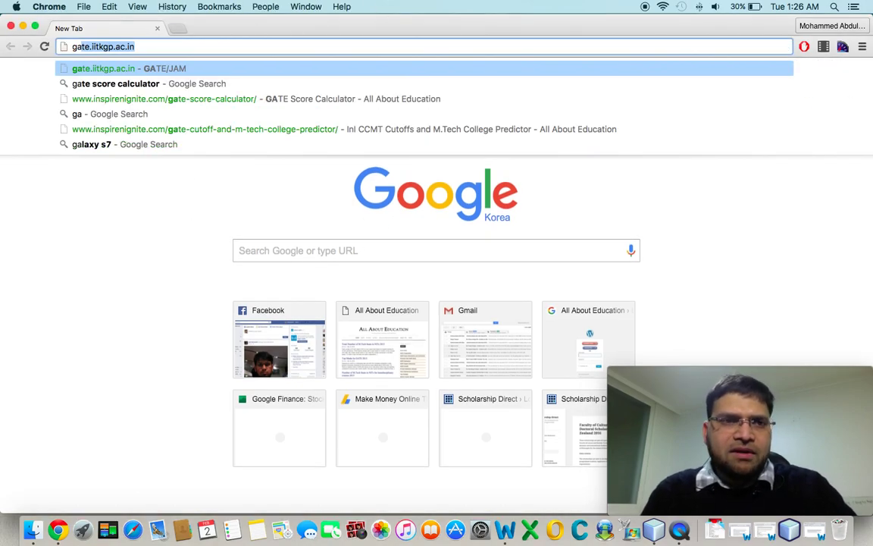
pyautogui.write('te score calculator')
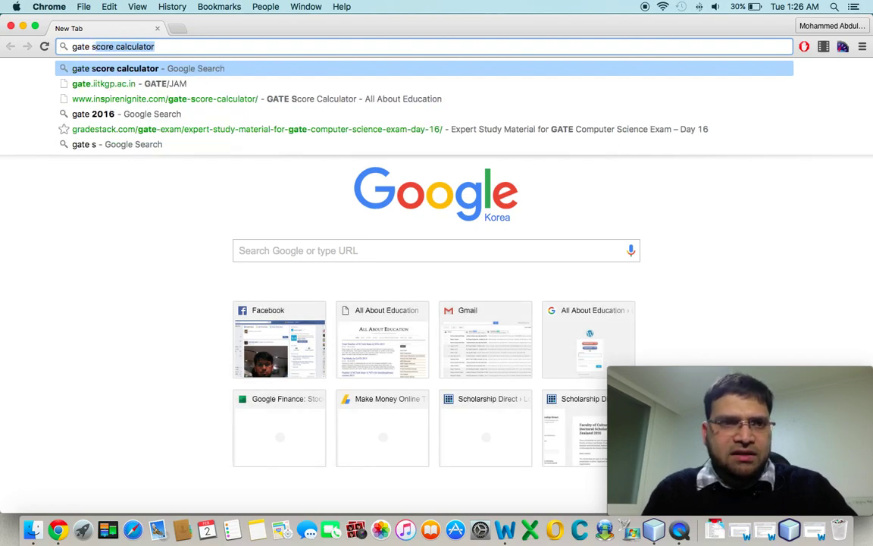
pyautogui.press('Return')
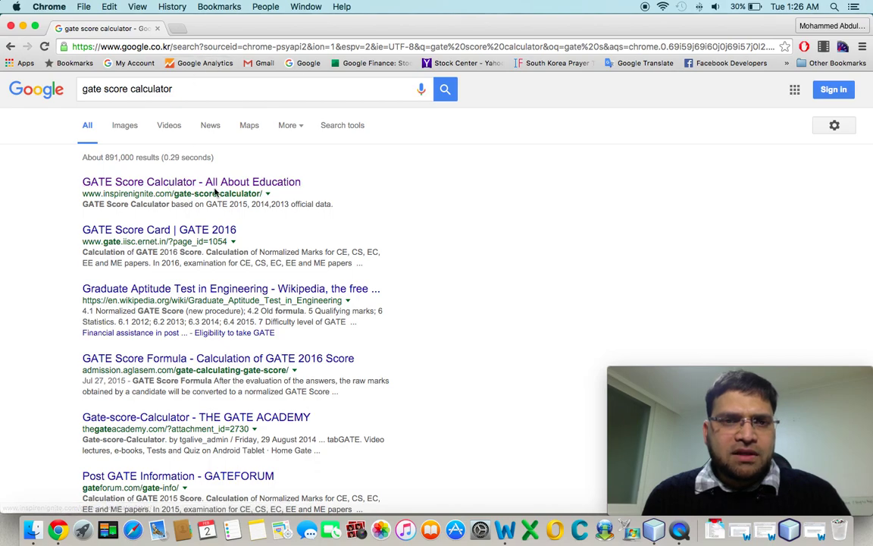
pyautogui.click(174, 181)
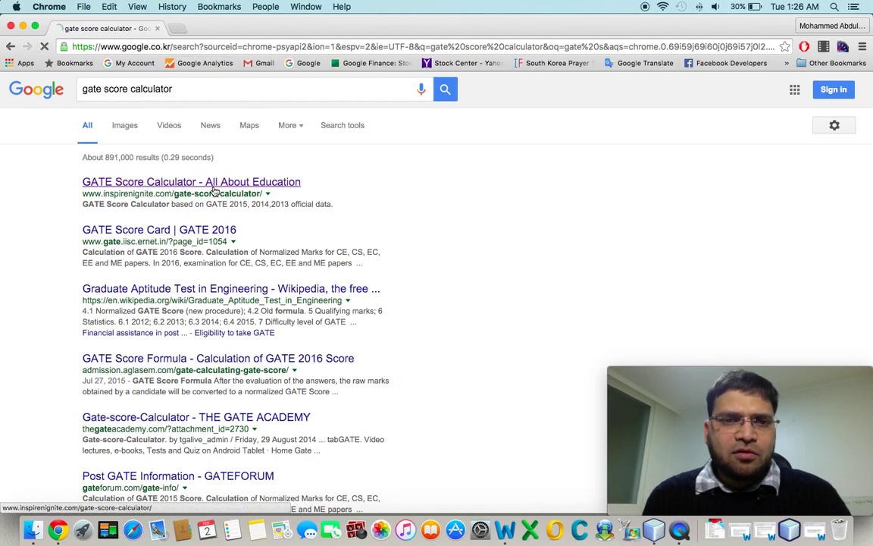
# - Load inspirenignite.com, the All About Education home page, in a new tab
pyautogui.click(176, 28)
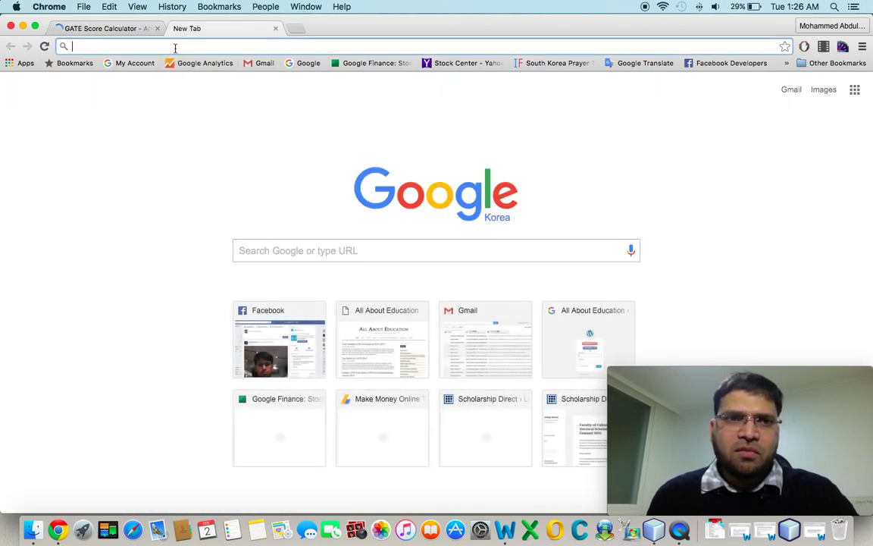
pyautogui.write('inspirenignite.com')
pyautogui.press('Return')
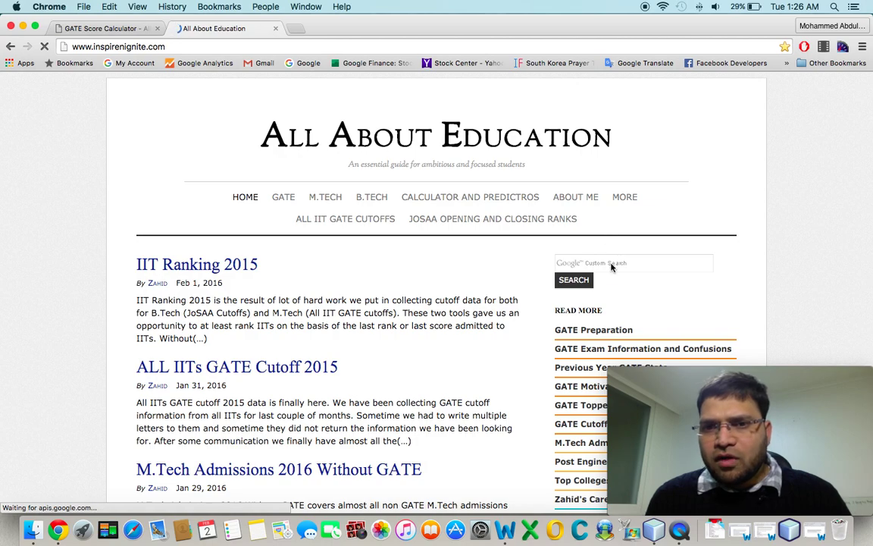
# - Search the site's custom search box for the 'gate score' suggestion and scroll the results
pyautogui.click(611, 263)
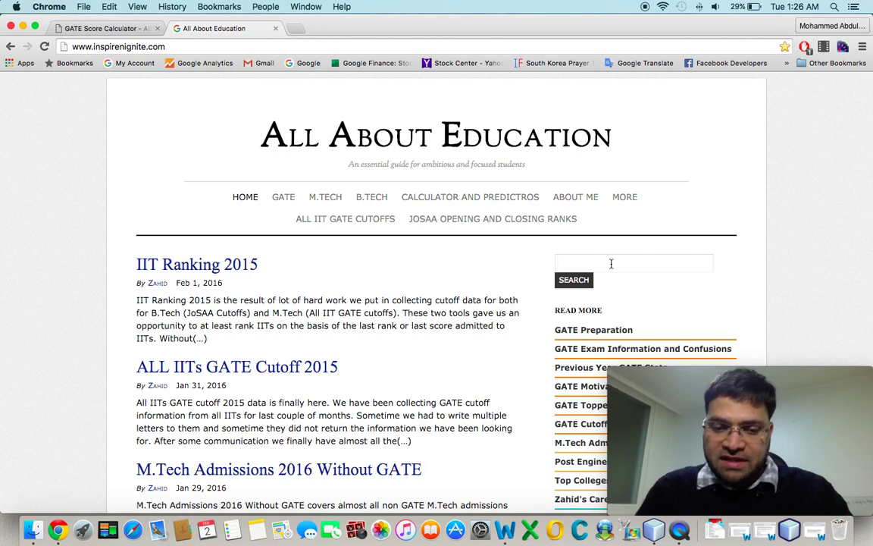
pyautogui.write('ga')
pyautogui.press('Down')
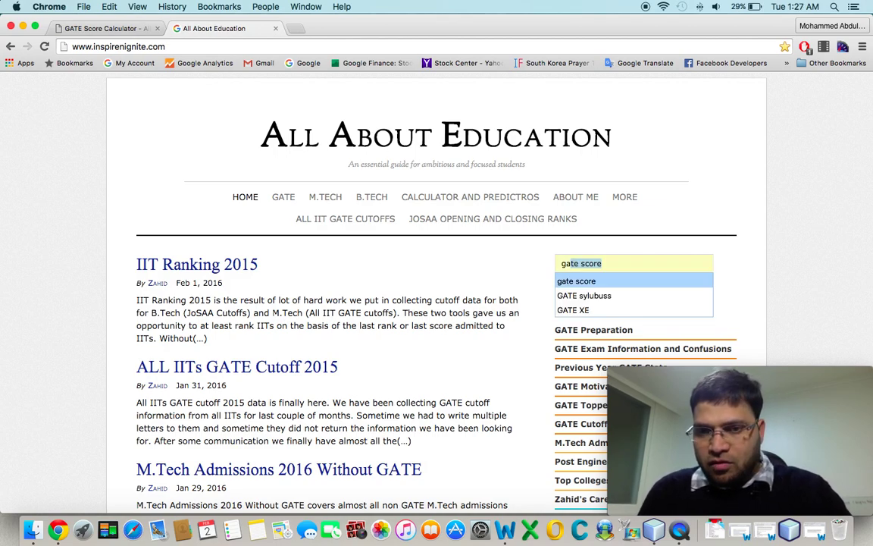
pyautogui.press('Up')
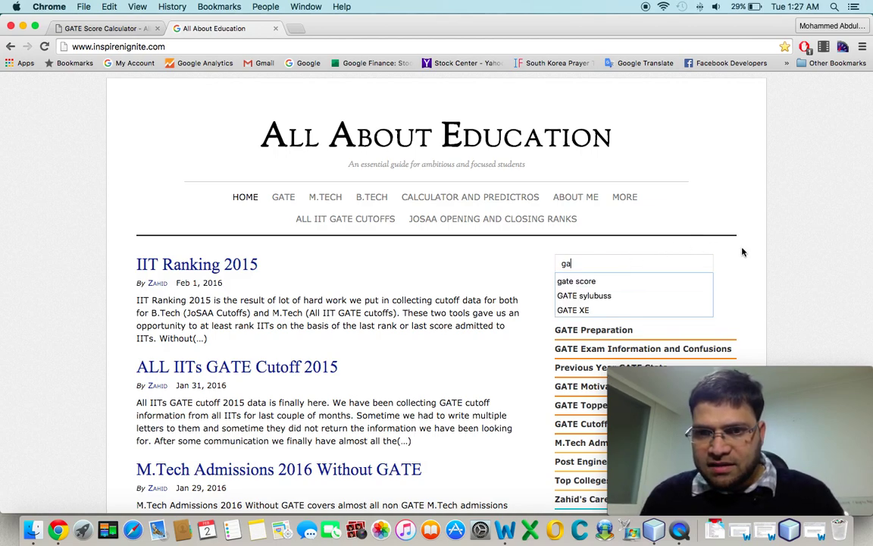
pyautogui.click(647, 282)
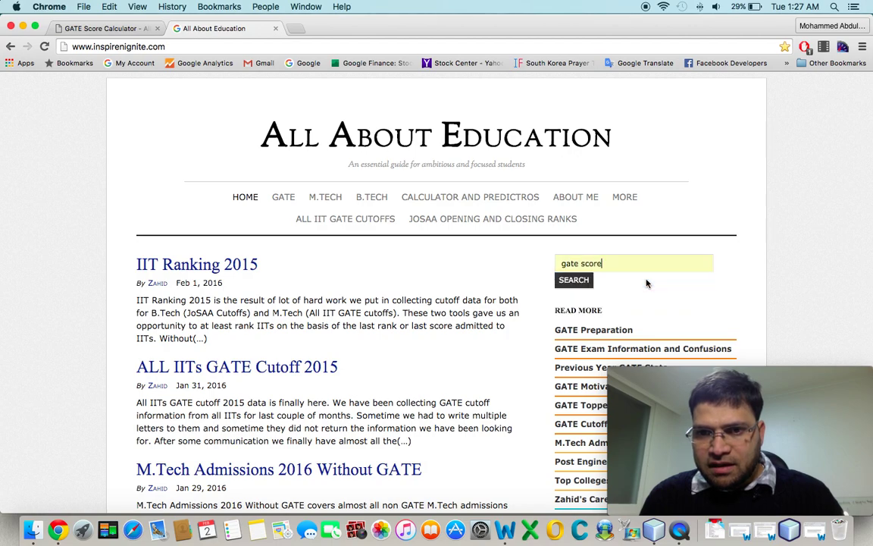
pyautogui.click(574, 280)
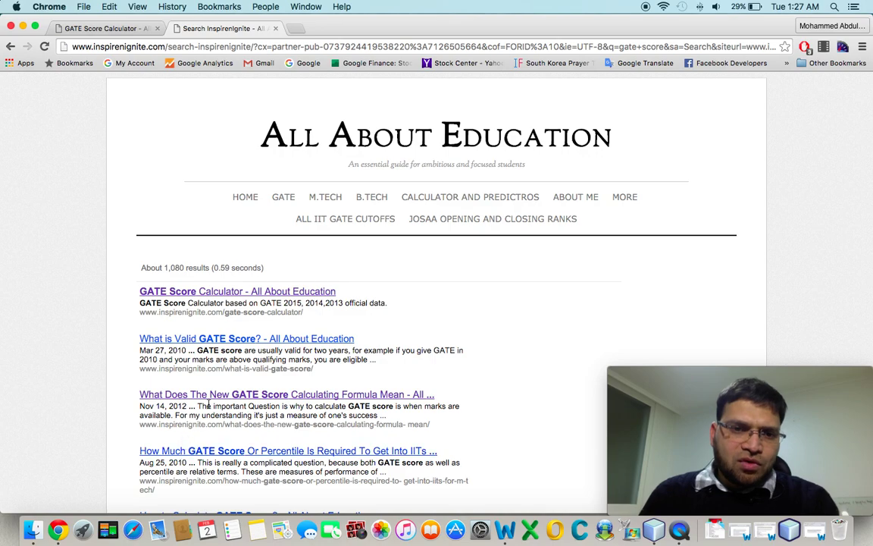
pyautogui.scroll(-2, 208, 406)
# - Open the 'What Does The New GATE Score…' article, select its formula line, then return to the calculator tab
pyautogui.click(243, 322)
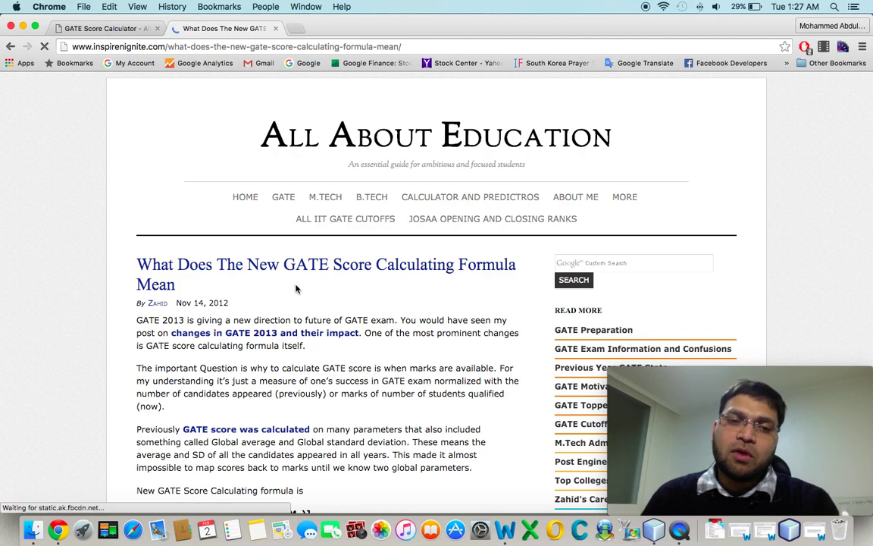
pyautogui.scroll(-8, 316, 364)
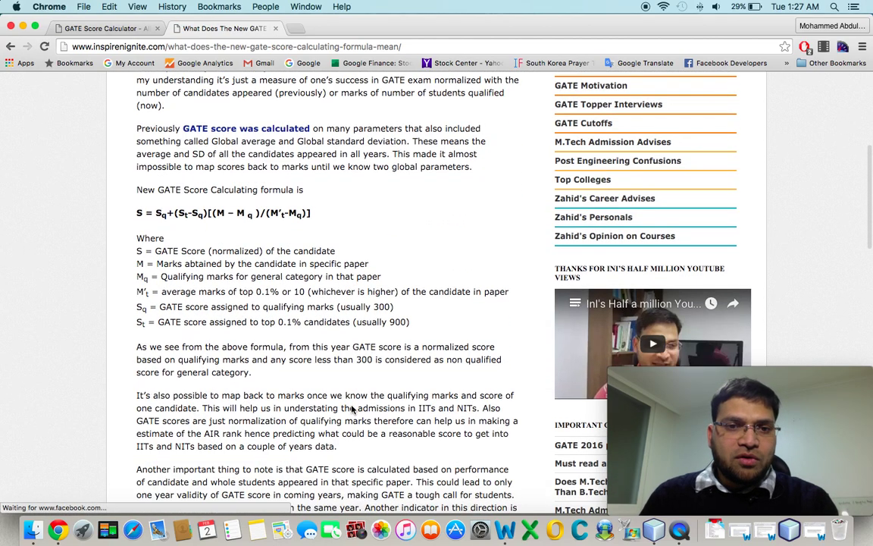
pyautogui.scroll(-3, 328, 356)
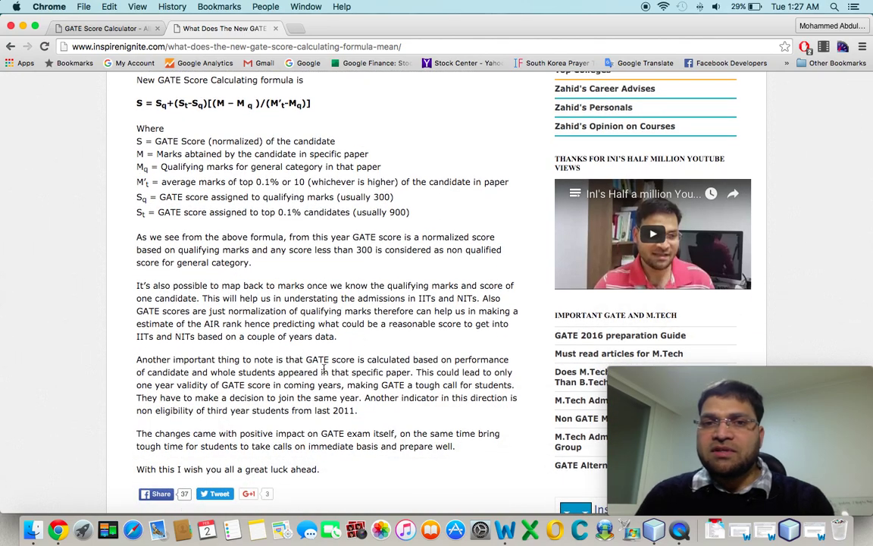
pyautogui.scroll(3, 327, 373)
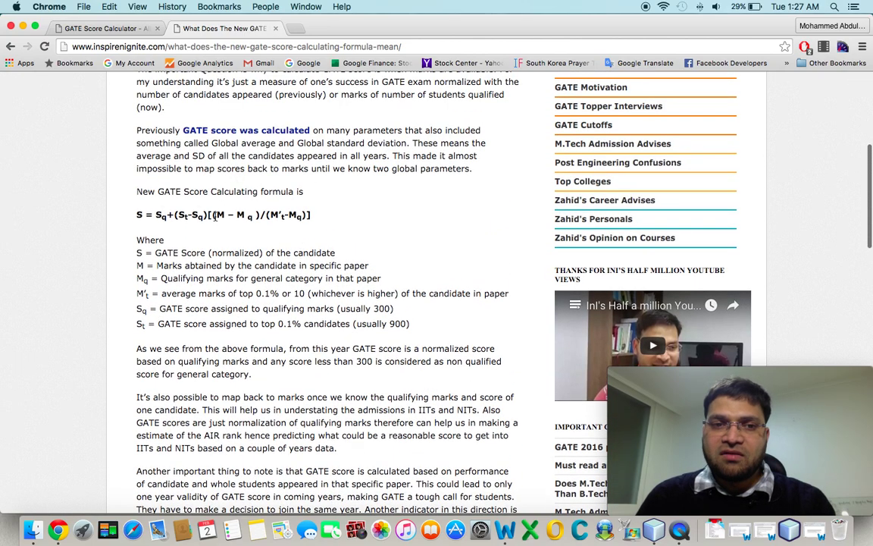
pyautogui.tripleClick(215, 216)
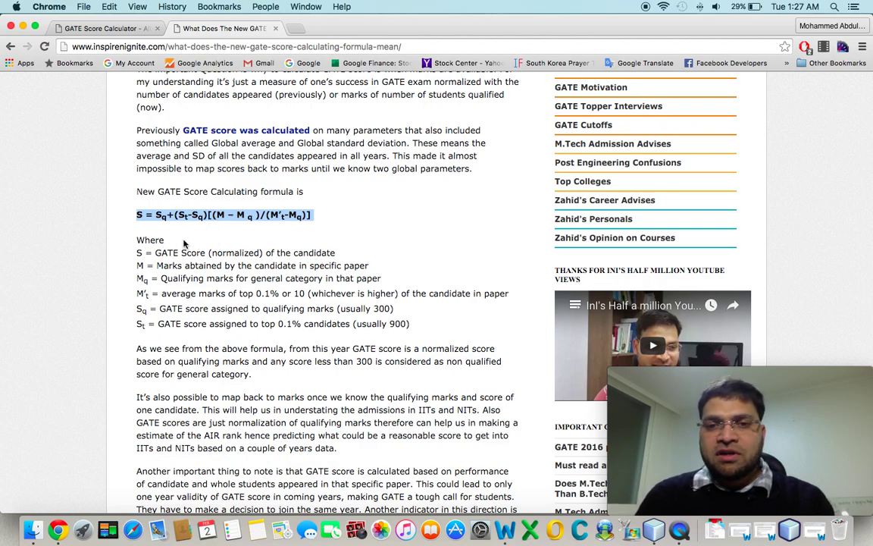
pyautogui.scroll(8, 323, 267)
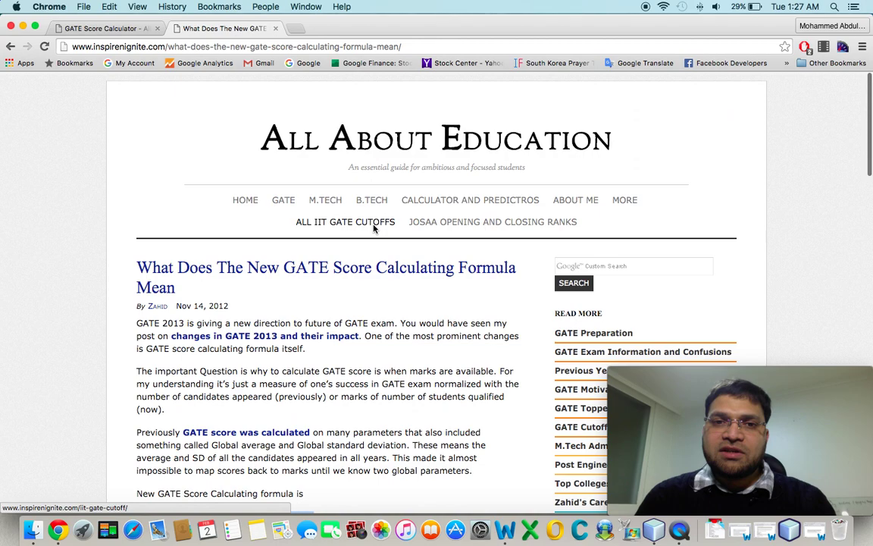
pyautogui.click(112, 28)
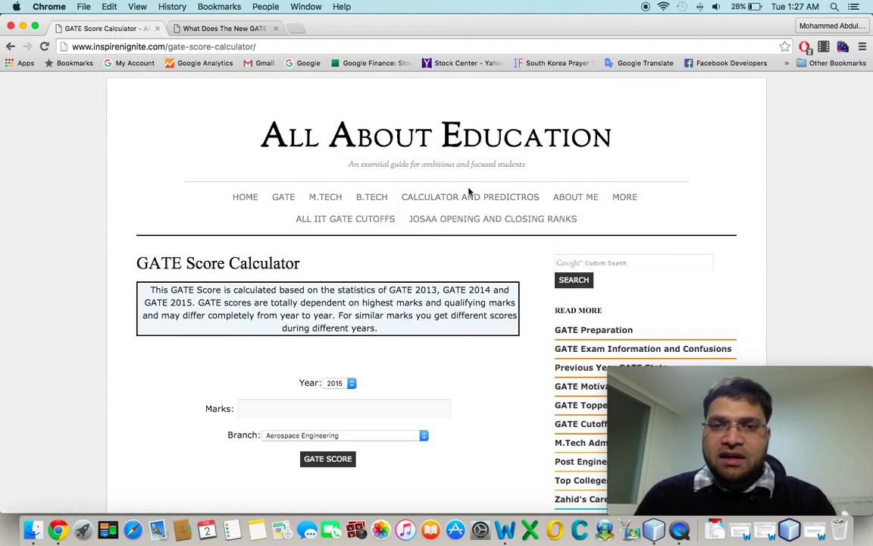
pyautogui.moveTo(469, 198)
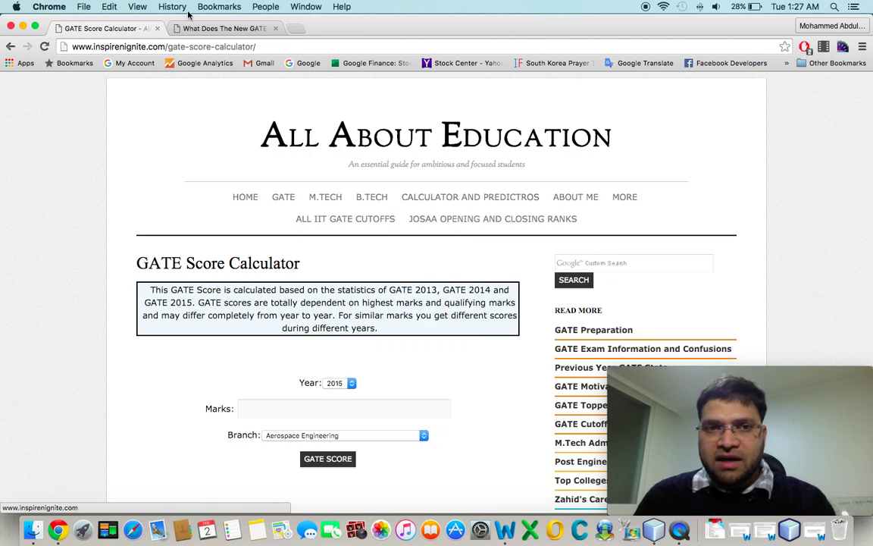
pyautogui.click(222, 28)
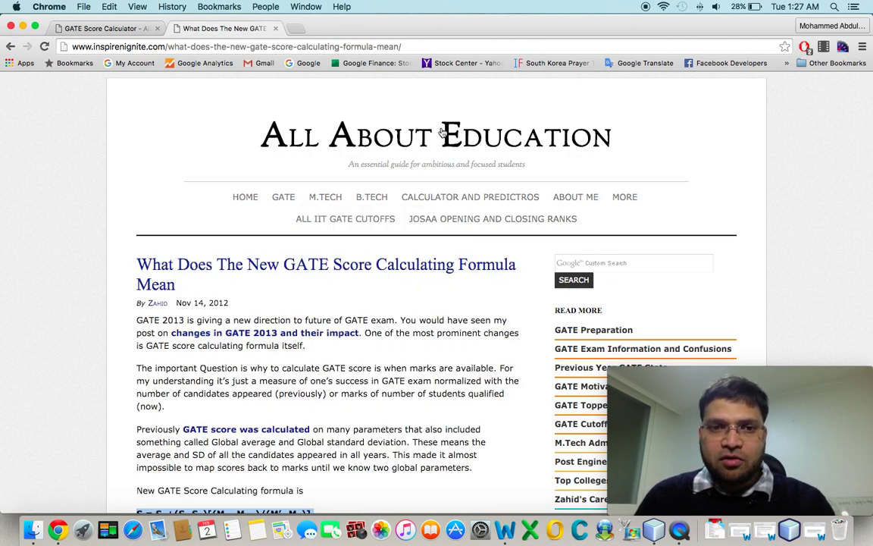
pyautogui.moveTo(450, 200)
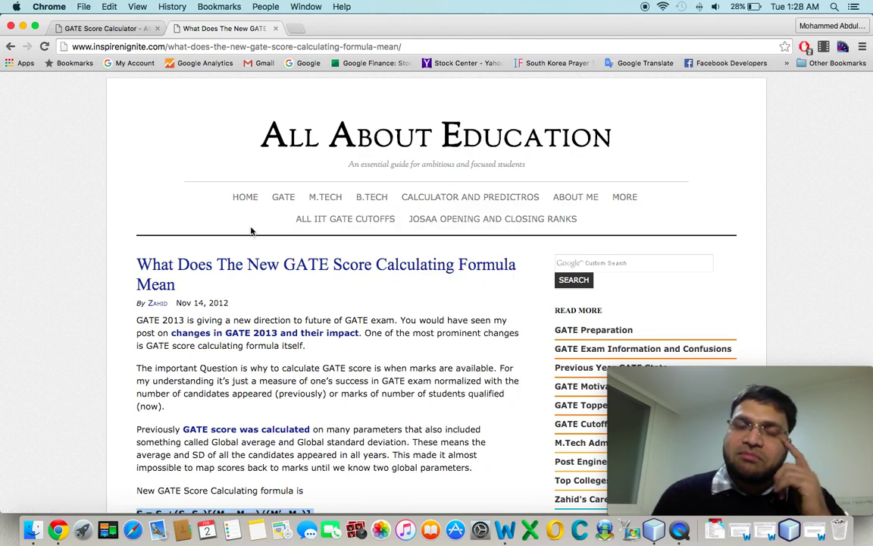
pyautogui.click(123, 30)
# - Calculate the GATE score for 56 marks in Computer Science and Information Technology, then select the resulting 687
pyautogui.scroll(-3, 326, 250)
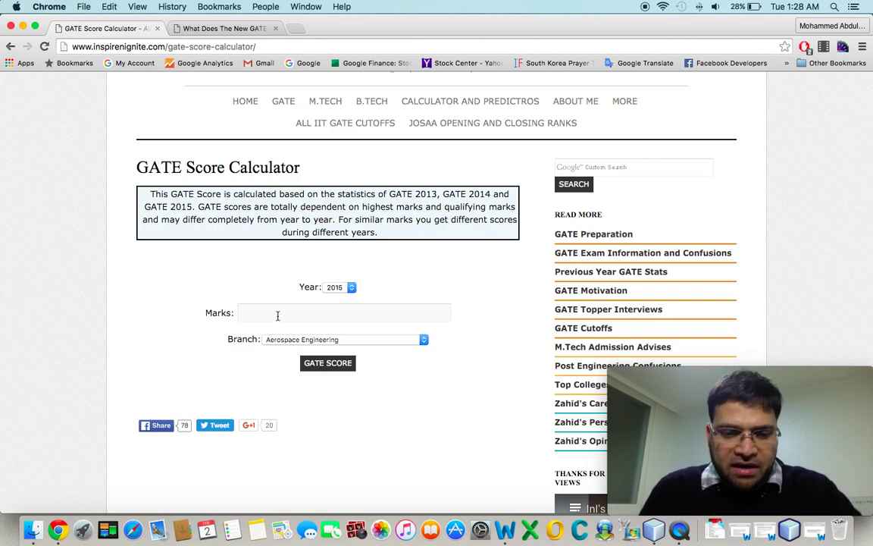
pyautogui.write('56')
pyautogui.click(263, 337)
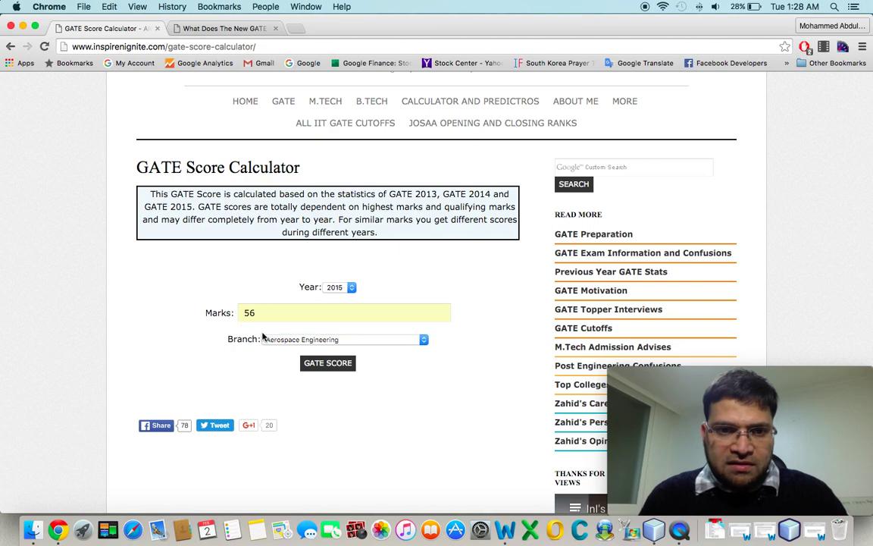
pyautogui.click(285, 343)
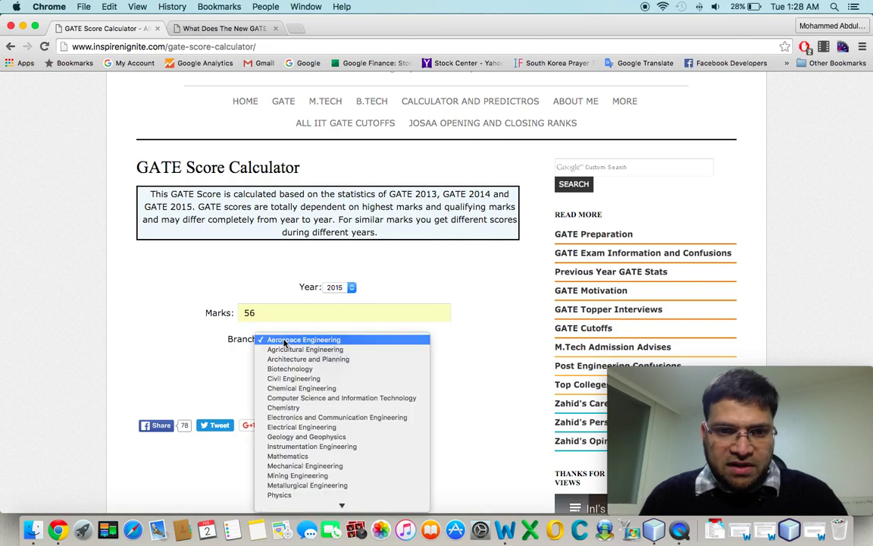
pyautogui.click(369, 397)
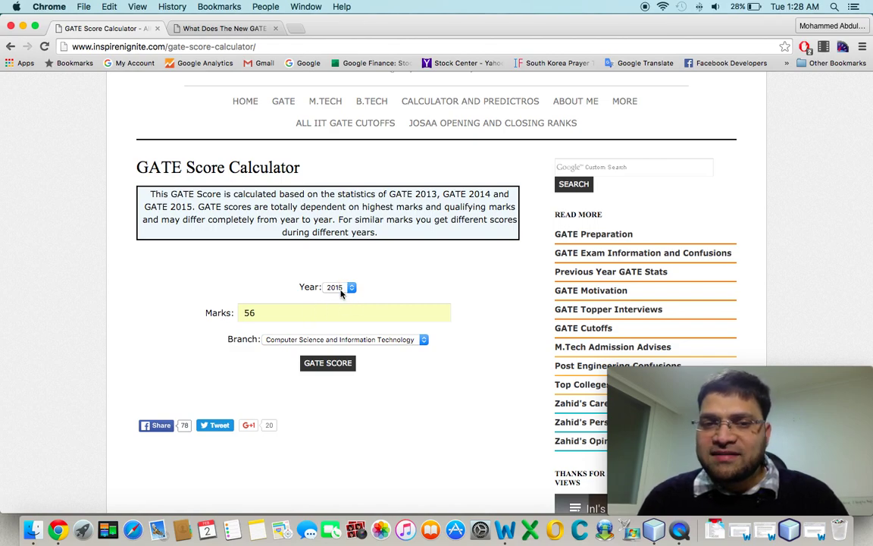
pyautogui.click(337, 365)
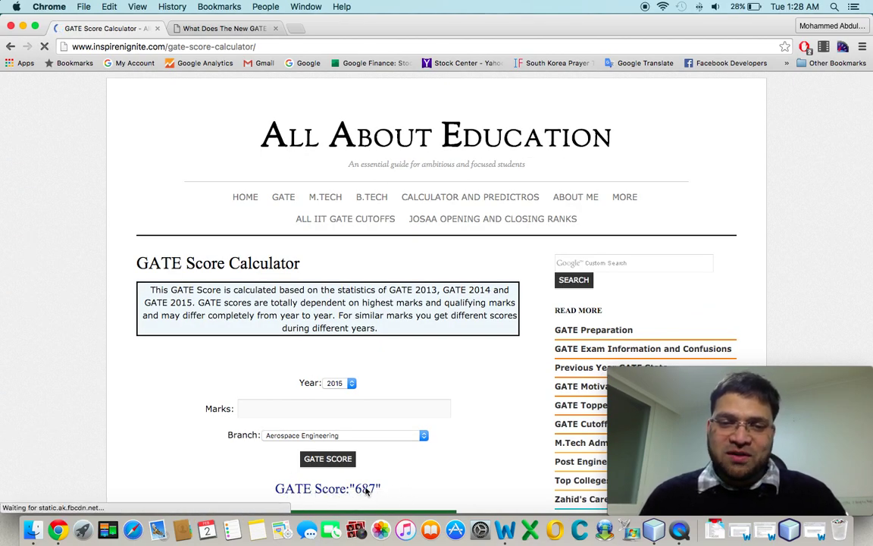
pyautogui.scroll(-5, 376, 479)
pyautogui.doubleClick(364, 311)
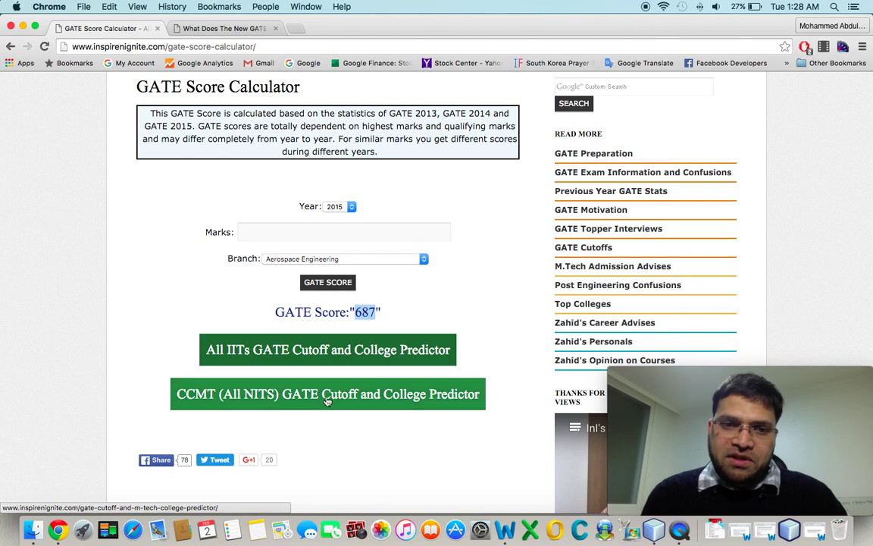
# - Open the All IITs GATE Cutoff predictor, try its score field and branch list, then go back to the calculator
pyautogui.click(327, 351)
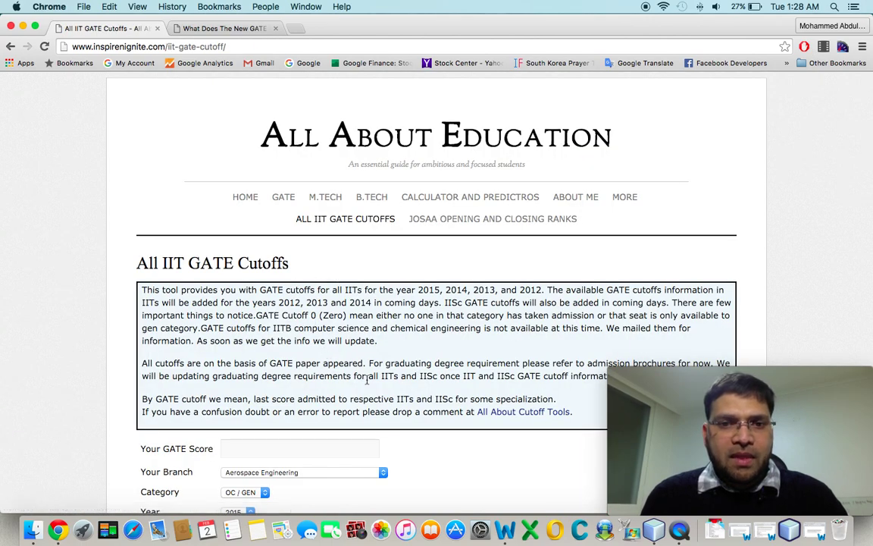
pyautogui.scroll(-3, 361, 463)
pyautogui.click(295, 326)
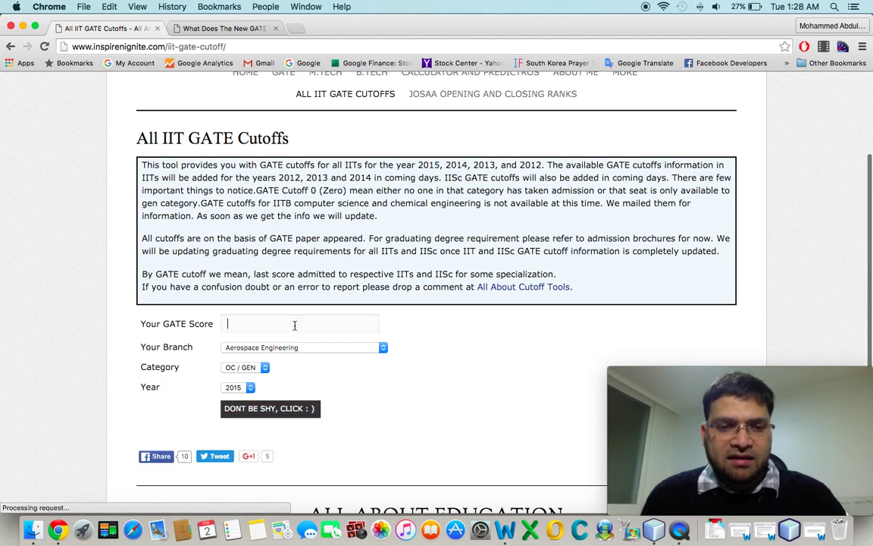
pyautogui.click(326, 347)
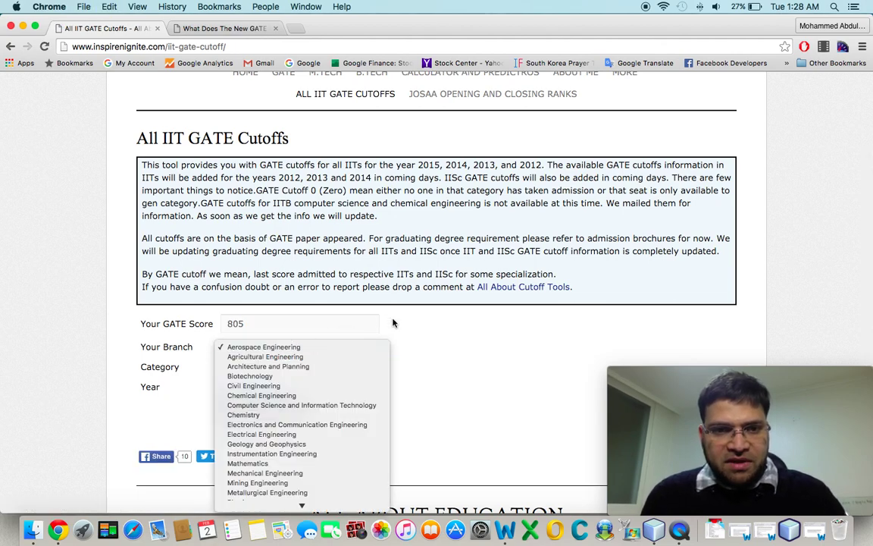
pyautogui.click(329, 345)
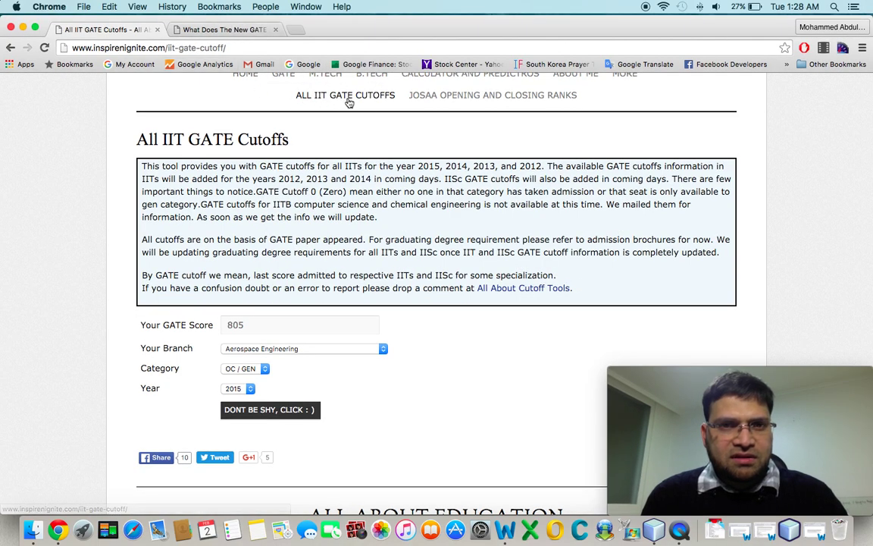
pyautogui.scroll(2, 370, 107)
pyautogui.moveTo(450, 135)
pyautogui.click(451, 154)
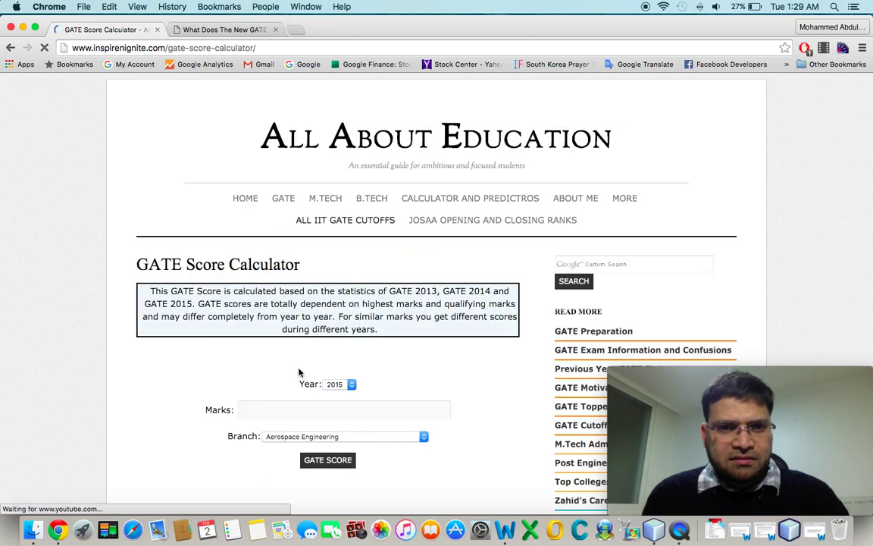
# - Recalculate the score for 56 marks in Computer Science and Information Technology and select the 687 result
pyautogui.click(307, 410)
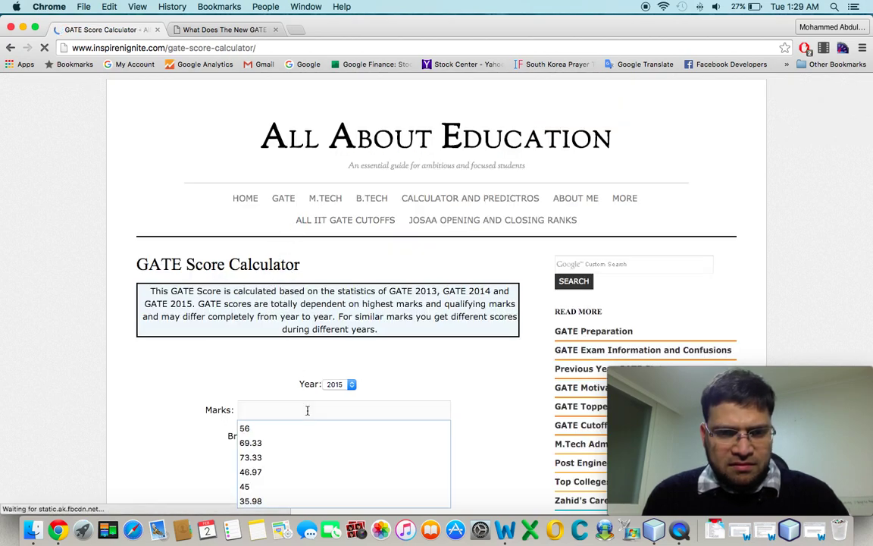
pyautogui.click(300, 428)
pyautogui.click(320, 438)
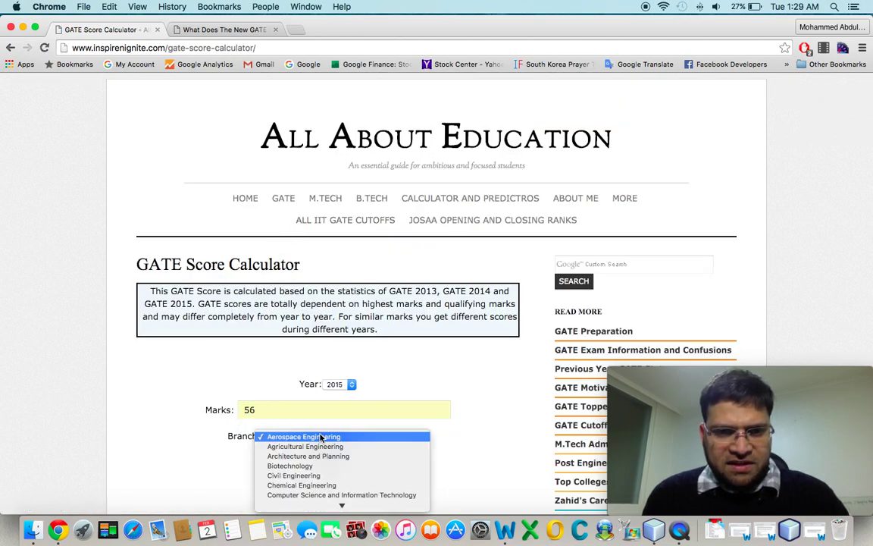
pyautogui.click(344, 442)
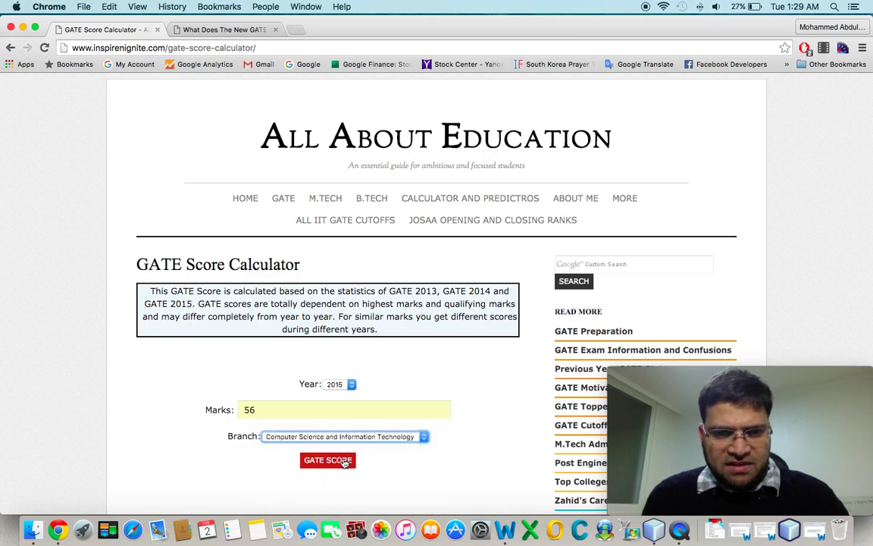
pyautogui.click(345, 462)
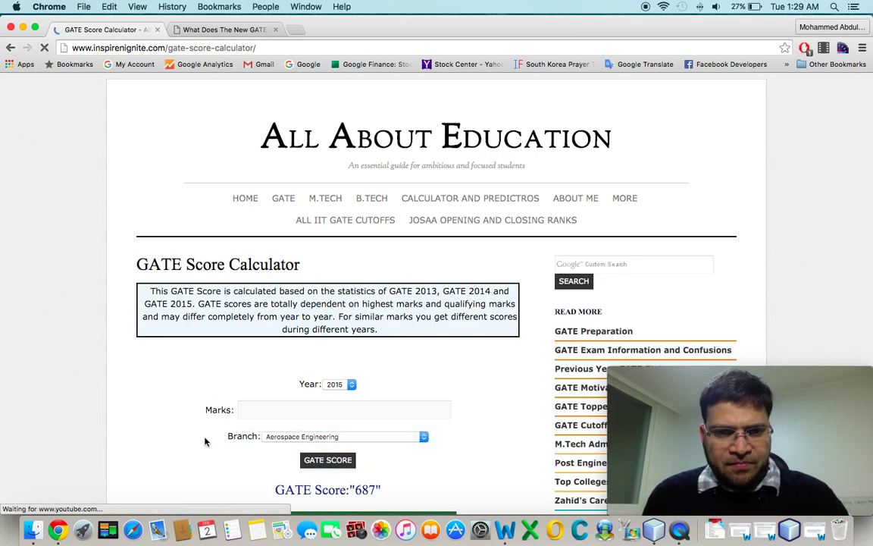
pyautogui.scroll(-3, 205, 441)
pyautogui.doubleClick(365, 399)
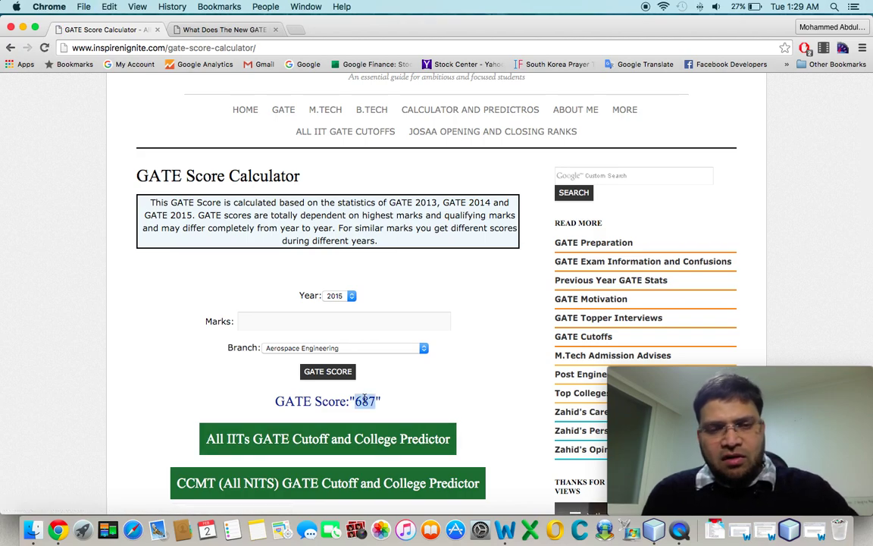
pyautogui.click(352, 347)
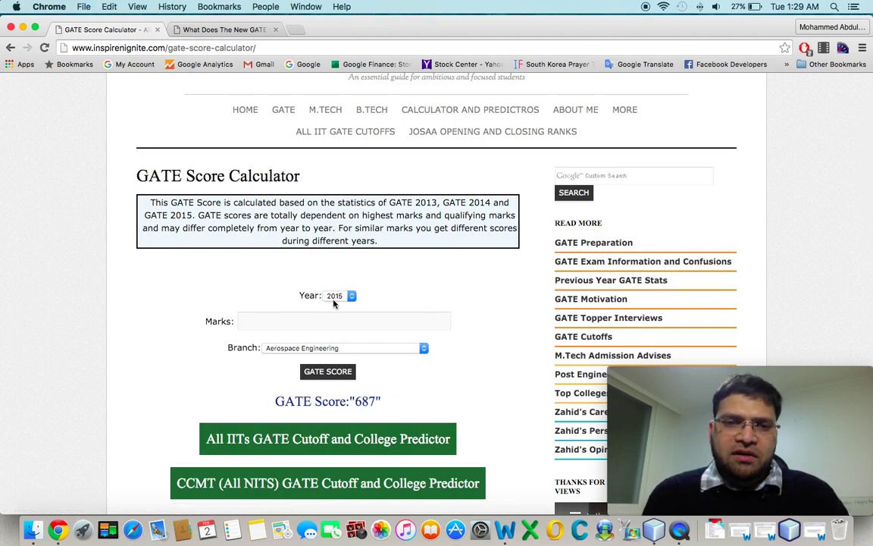
pyautogui.doubleClick(362, 404)
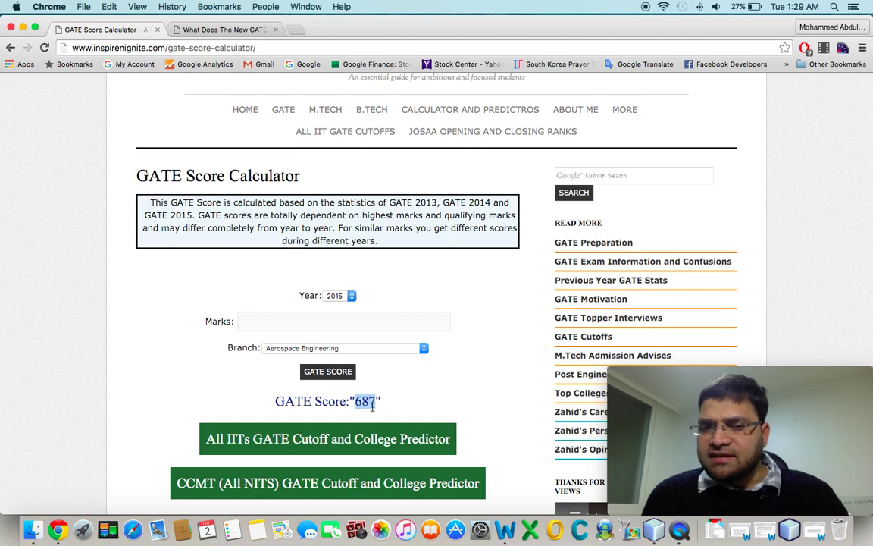
# - Calculate the GATE score for year 2014 with 56 marks in Computer Science and Information Technology
pyautogui.click(337, 295)
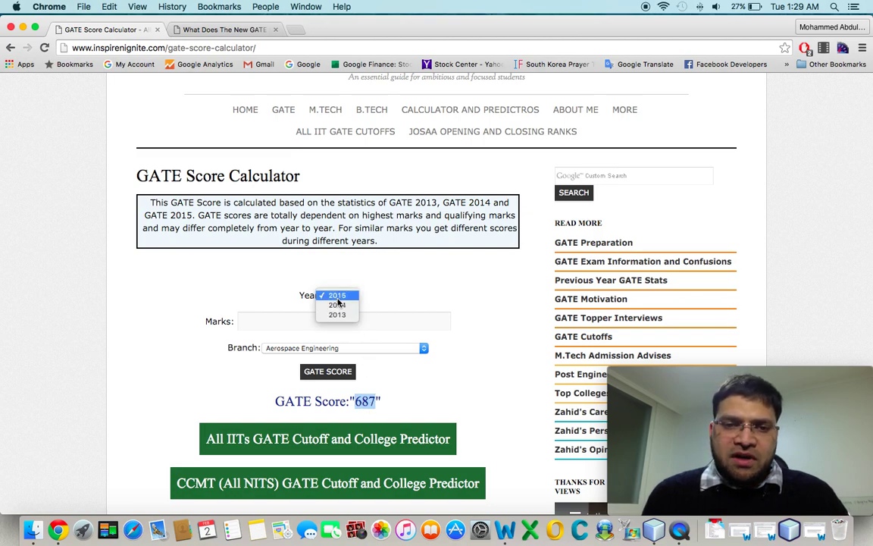
pyautogui.click(348, 307)
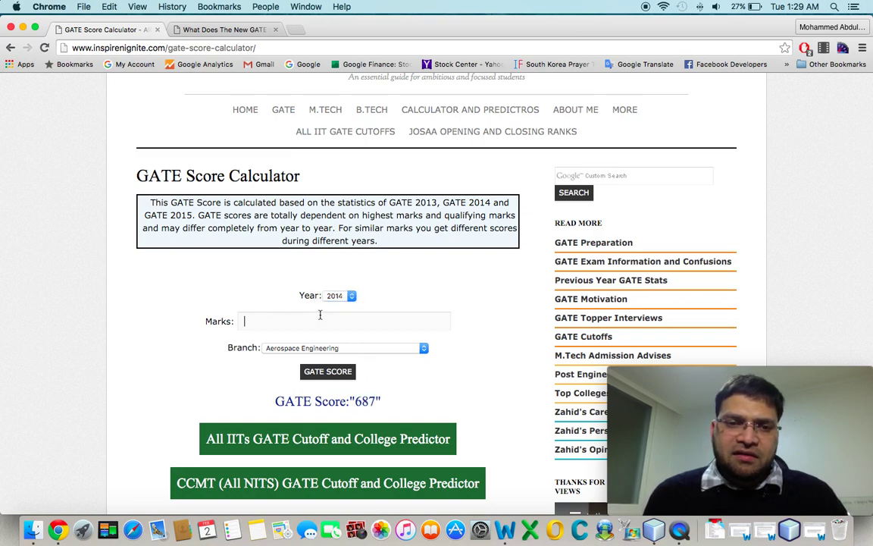
pyautogui.click(320, 315)
pyautogui.click(311, 341)
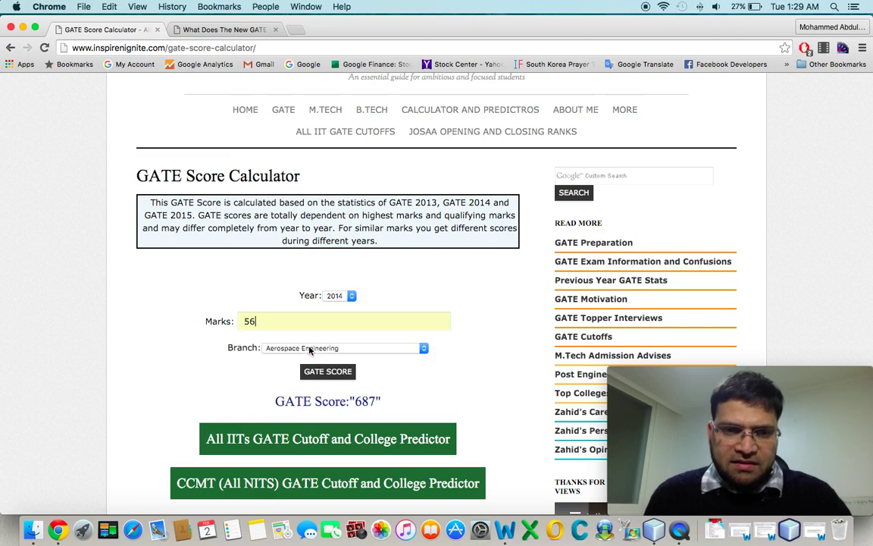
pyautogui.click(311, 347)
pyautogui.click(322, 406)
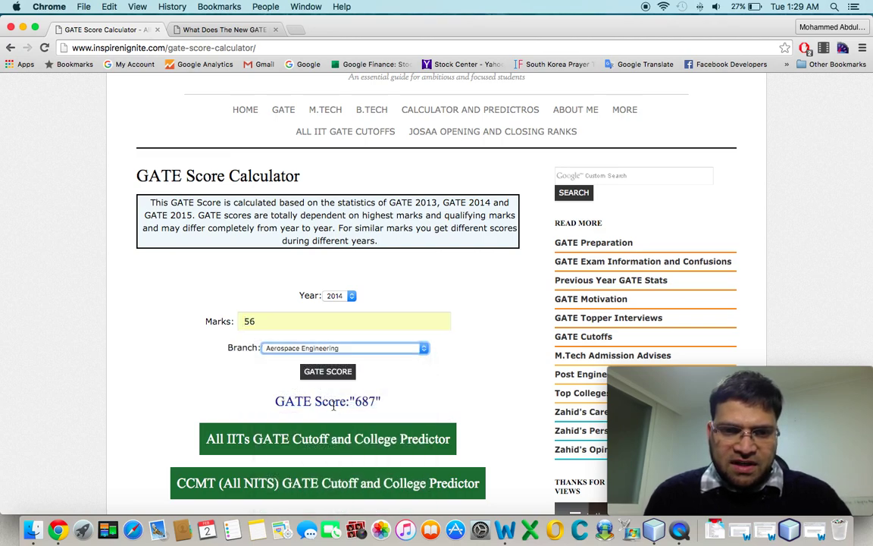
pyautogui.click(330, 372)
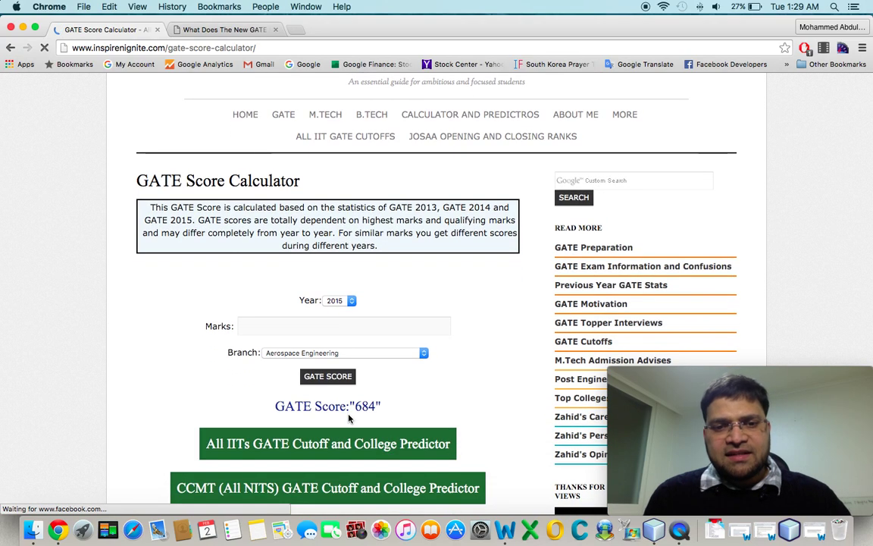
# - Calculate the GATE score for year 2013 with 56 marks in Computer Science and Information Technology, getting 805
pyautogui.click(309, 328)
pyautogui.click(306, 345)
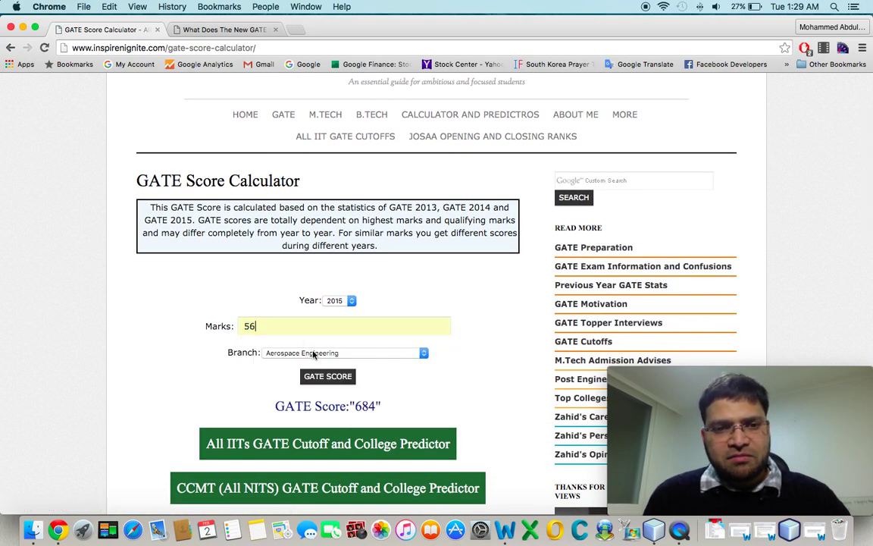
pyautogui.click(311, 352)
pyautogui.click(326, 411)
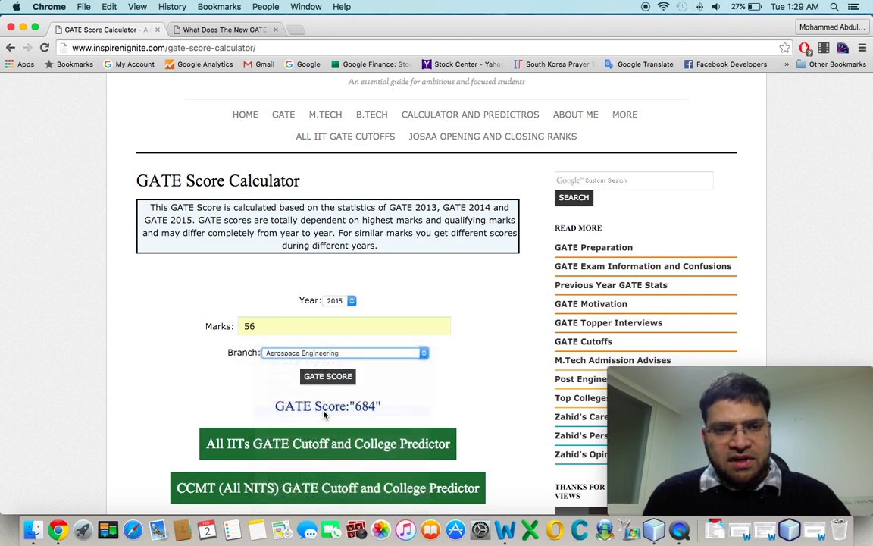
pyautogui.click(345, 353)
pyautogui.click(345, 353)
pyautogui.click(336, 301)
pyautogui.click(336, 320)
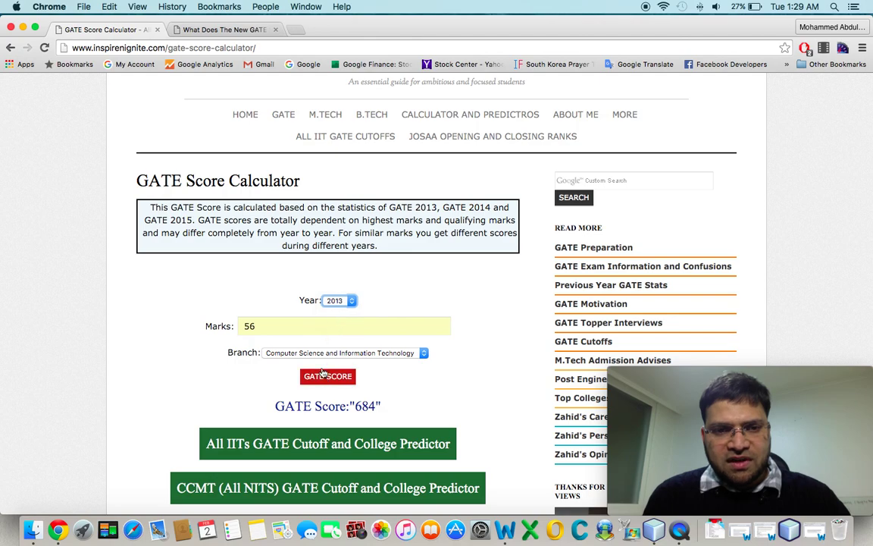
pyautogui.click(323, 377)
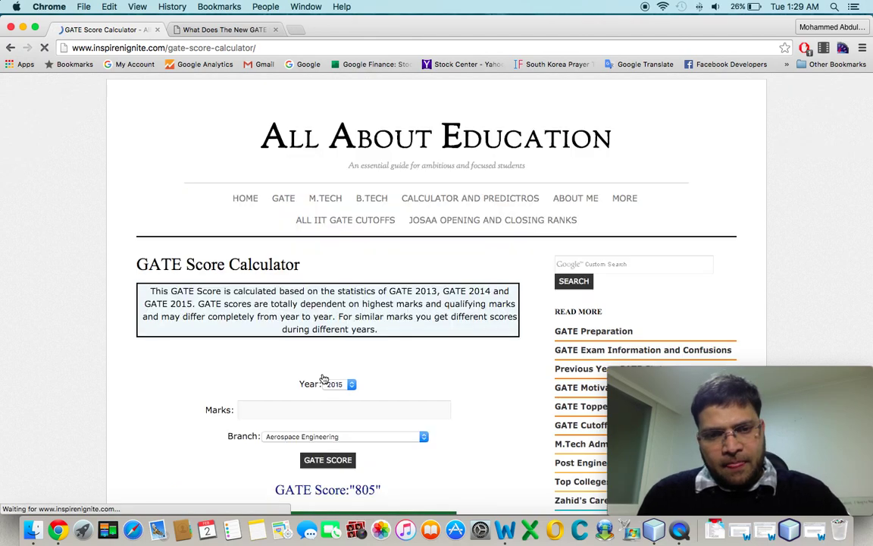
pyautogui.scroll(-3, 347, 417)
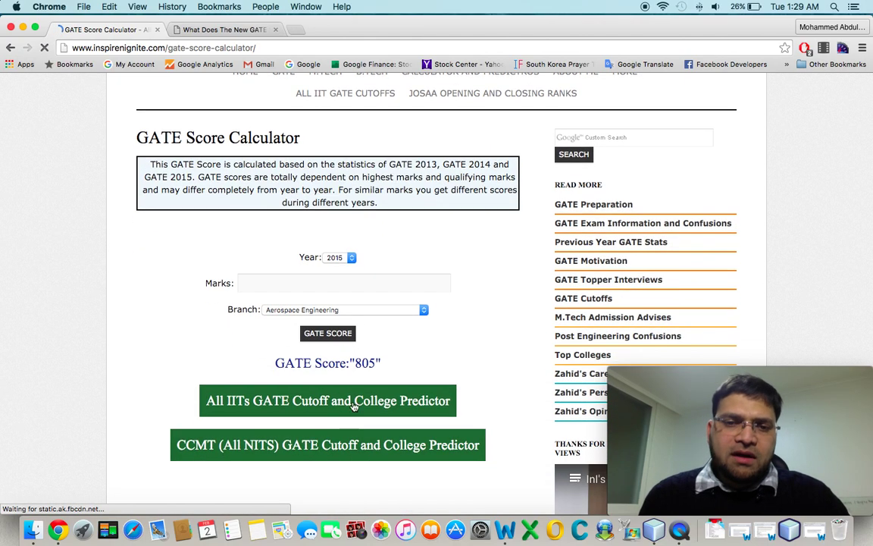
# - Select the 805 score and open the All IITs GATE Cutoff predictor link in a new tab
pyautogui.doubleClick(366, 362)
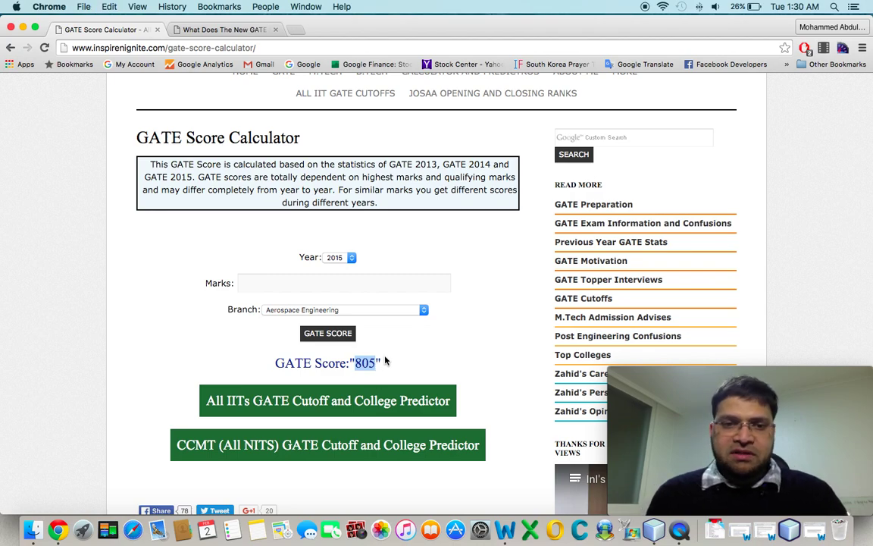
pyautogui.scroll(-2, 364, 360)
pyautogui.rightClick(311, 350)
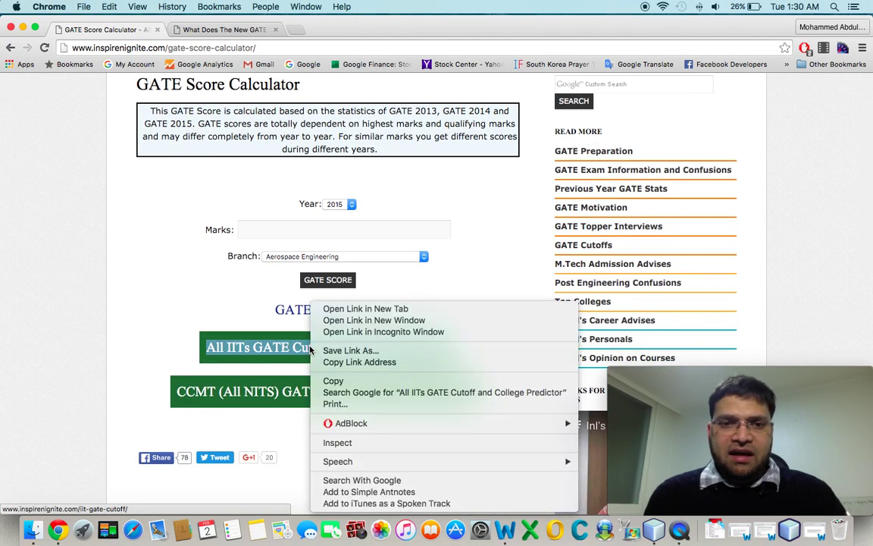
pyautogui.click(315, 35)
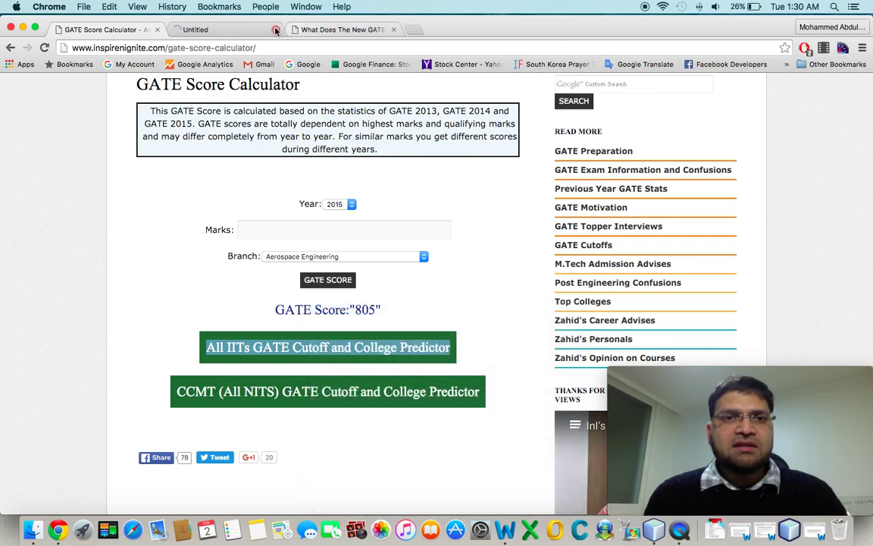
# - Enter 805 as Your GATE Score on the cutoffs form, checking it against the calculator
pyautogui.click(227, 30)
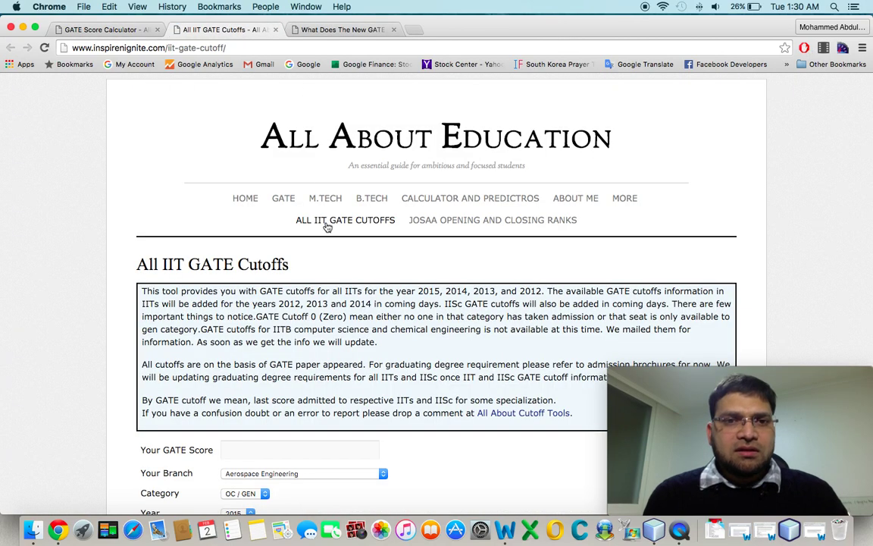
pyautogui.scroll(-6, 279, 259)
pyautogui.click(292, 282)
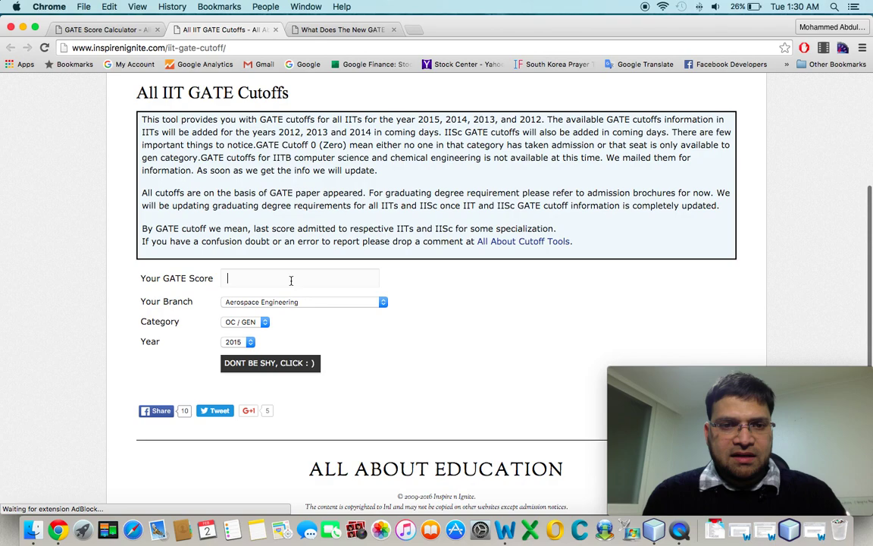
pyautogui.write('805')
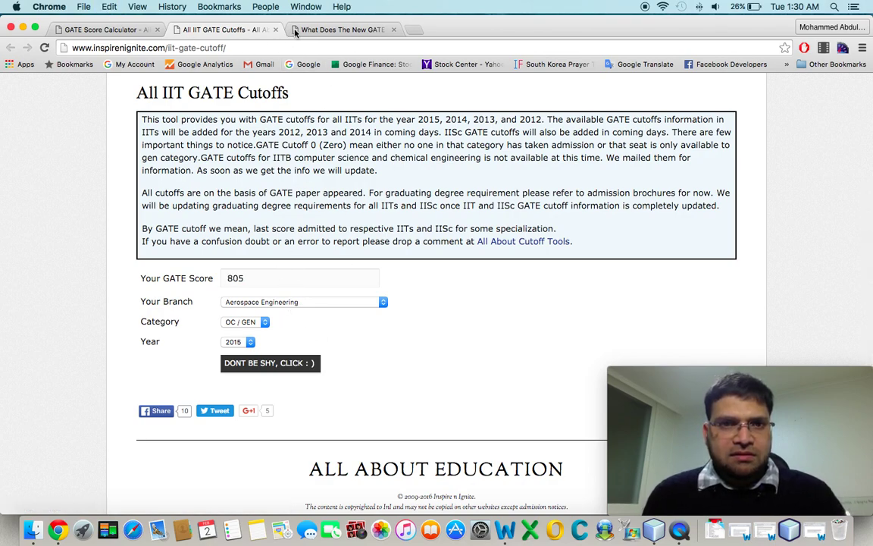
pyautogui.click(108, 30)
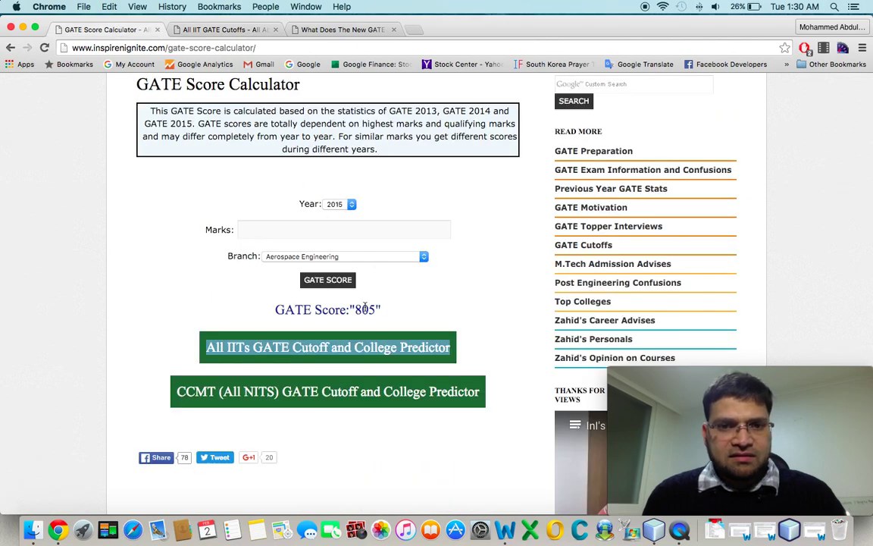
pyautogui.click(221, 29)
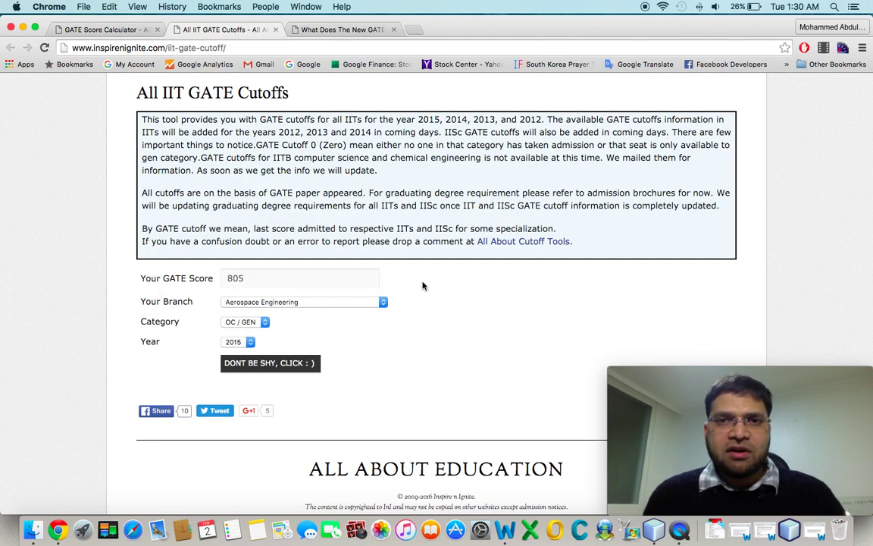
# - Set the branch to Computer Science and Information Technology, keep 2015 and OC / GEN, and submit
pyautogui.click(332, 301)
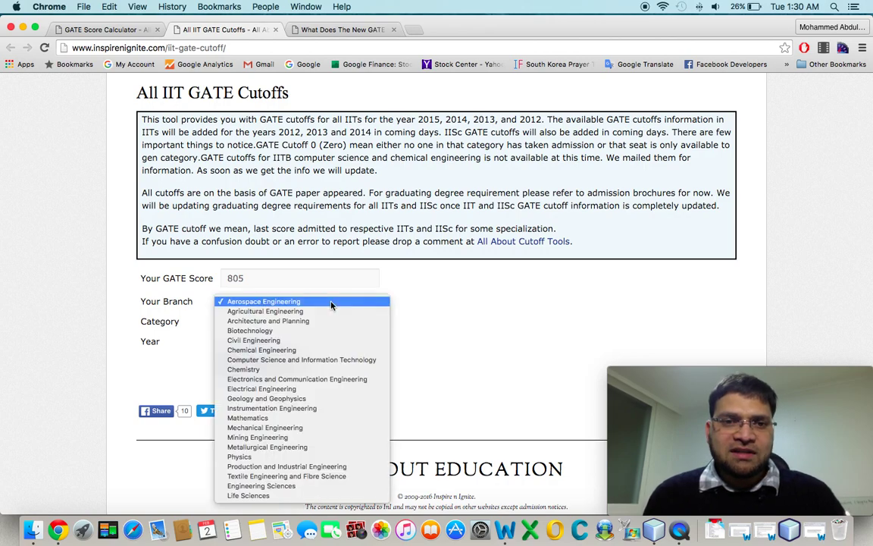
pyautogui.click(322, 359)
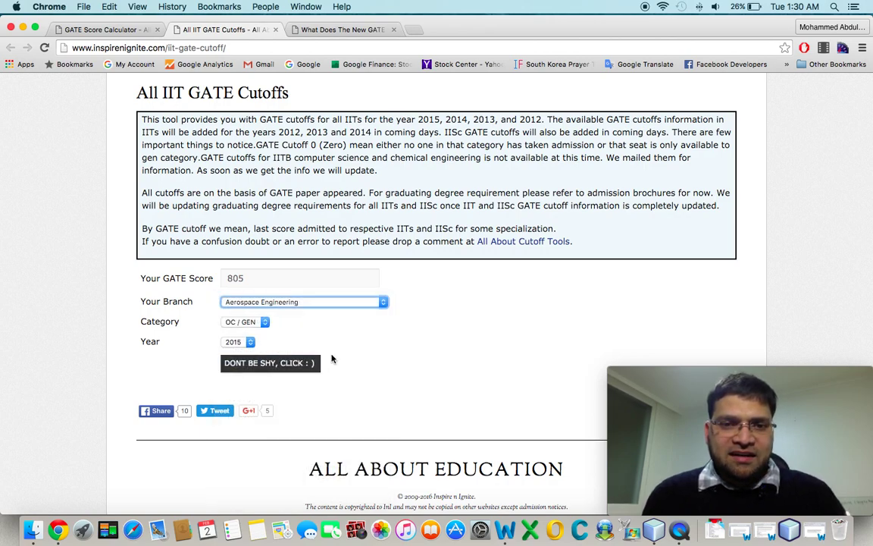
pyautogui.click(238, 342)
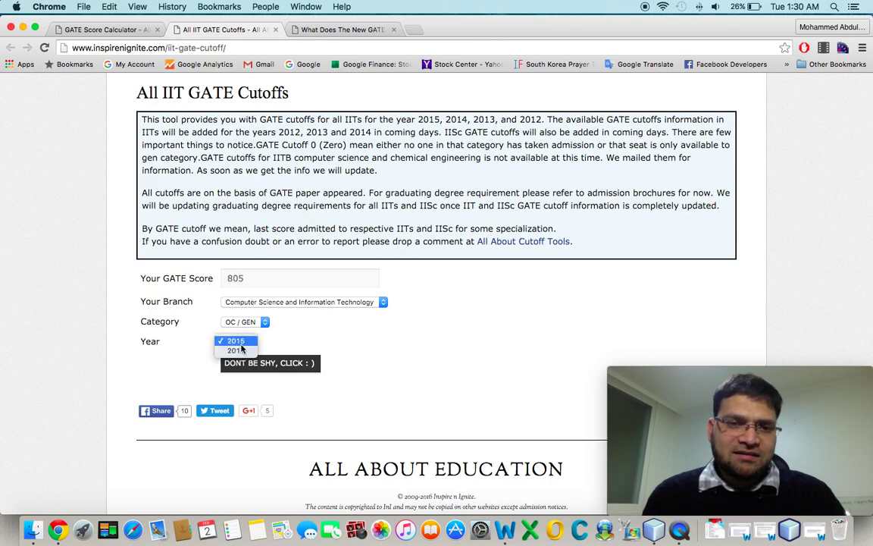
pyautogui.click(235, 341)
pyautogui.click(254, 324)
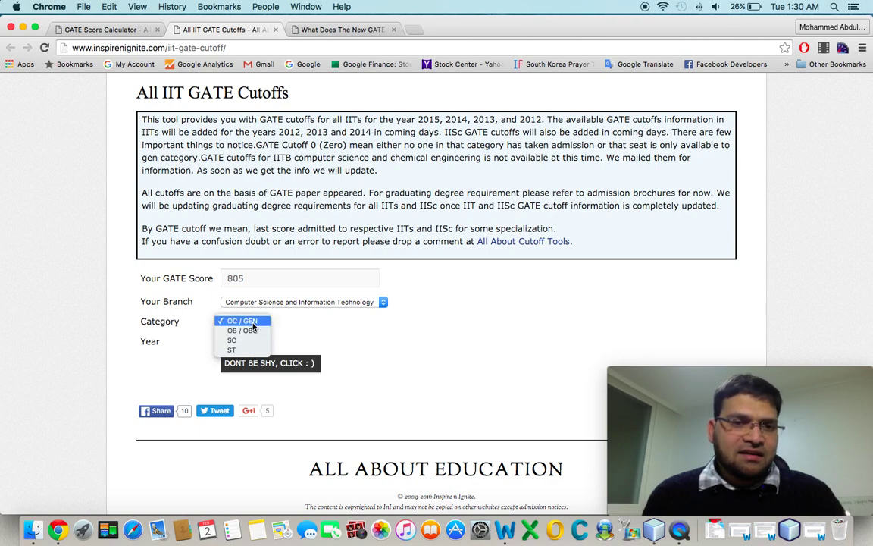
pyautogui.click(254, 326)
pyautogui.click(269, 372)
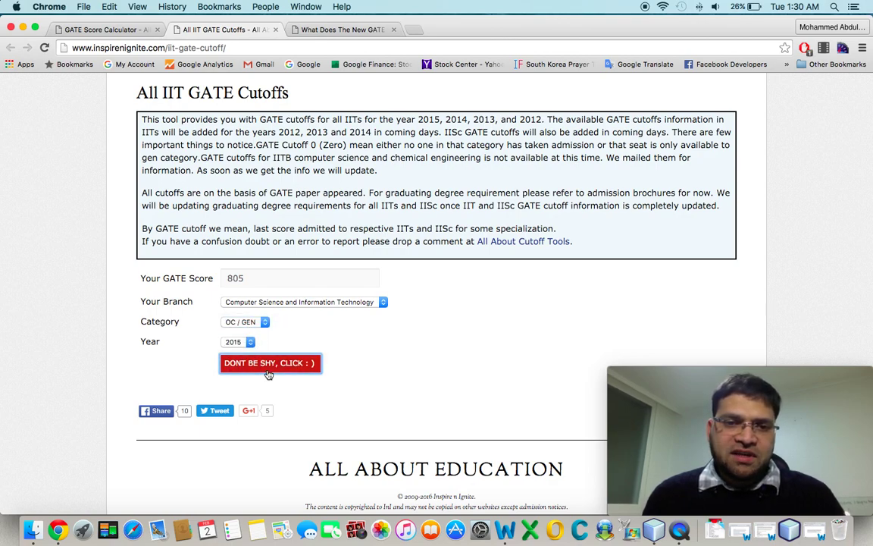
# - Scroll through the 38 matching IIT programmes, then return to the calculator and clear the selection
pyautogui.scroll(-5, 388, 307)
pyautogui.scroll(1, 388, 308)
pyautogui.scroll(-2, 388, 308)
pyautogui.scroll(1, 389, 307)
pyautogui.scroll(-1, 388, 308)
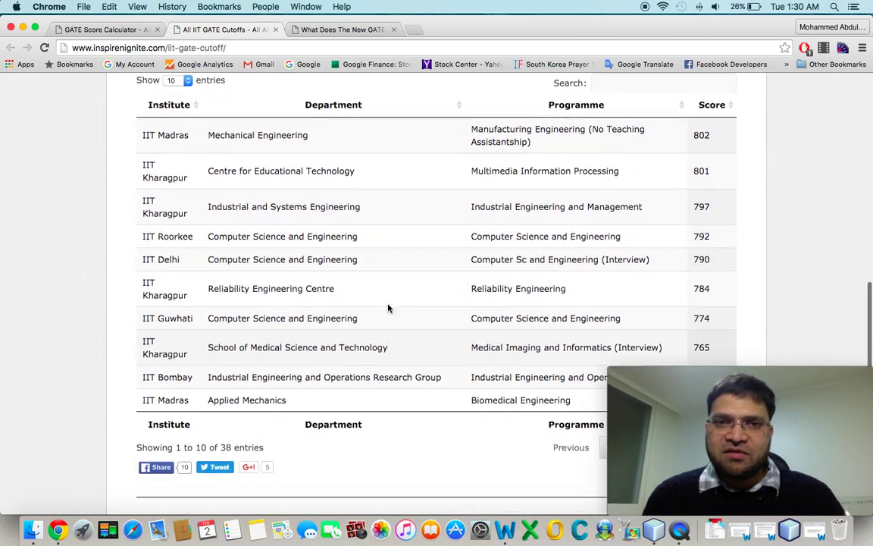
pyautogui.scroll(-3, 388, 308)
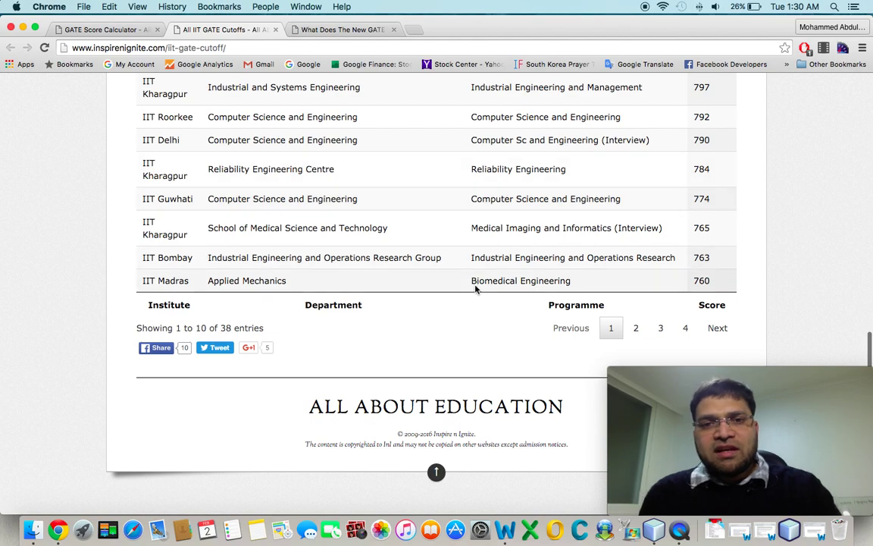
pyautogui.scroll(3, 433, 162)
pyautogui.scroll(1, 315, 162)
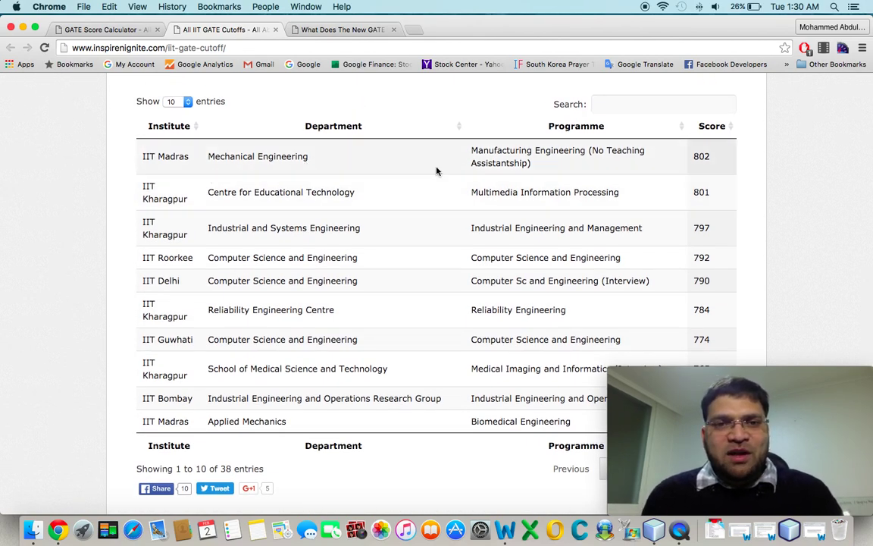
pyautogui.scroll(3, 390, 195)
pyautogui.scroll(-2, 455, 205)
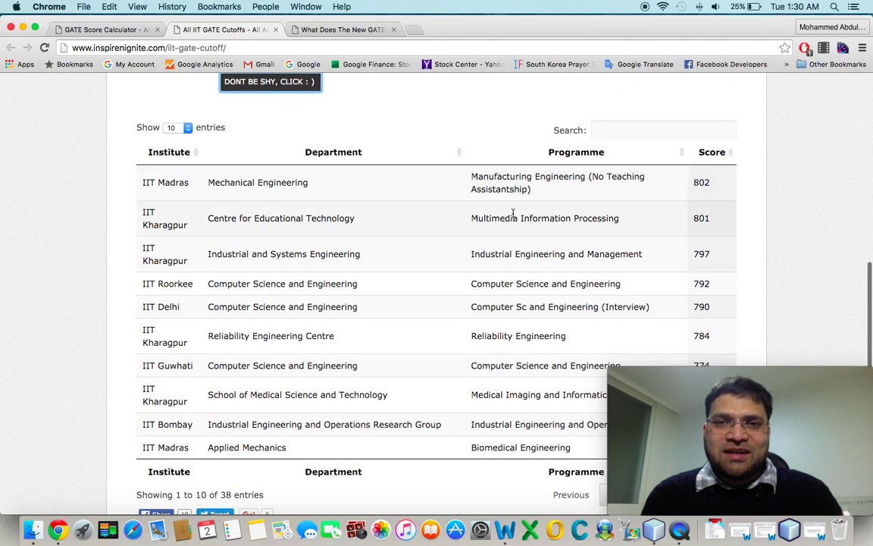
pyautogui.scroll(-2, 386, 323)
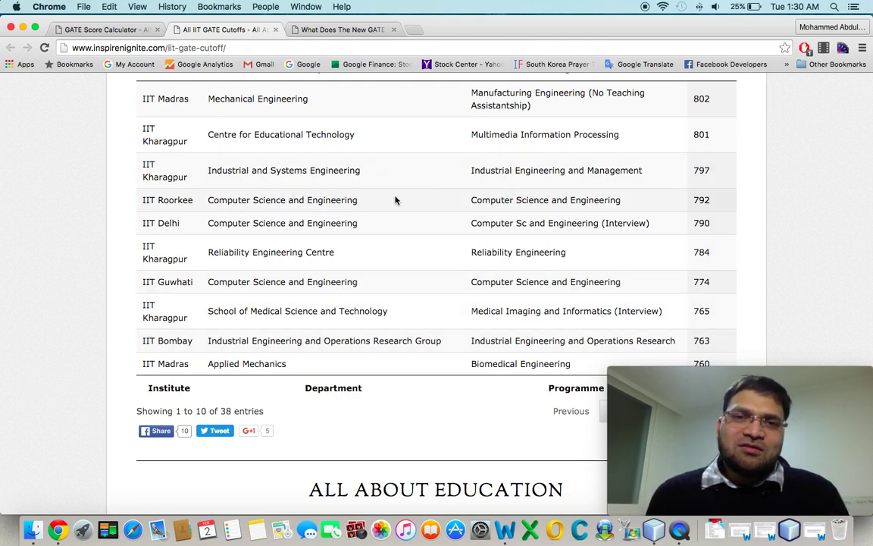
pyautogui.scroll(1, 395, 199)
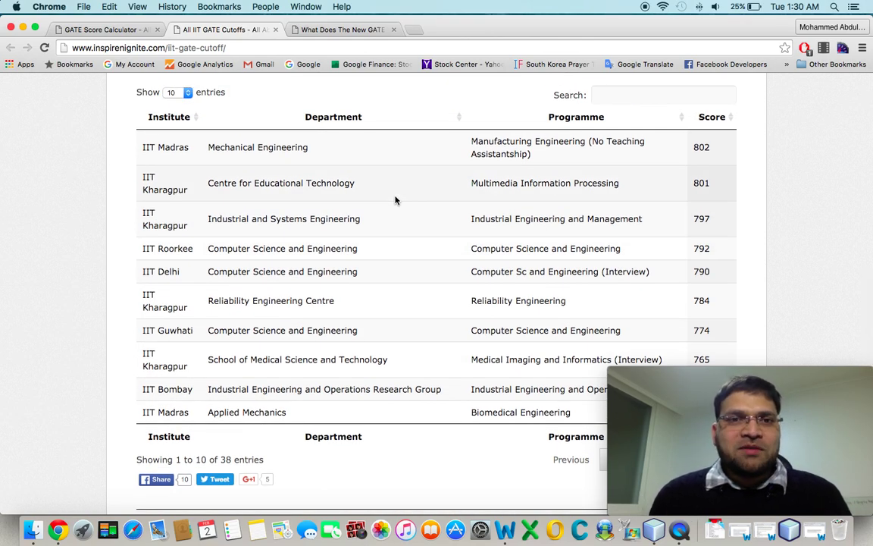
pyautogui.scroll(10, 395, 199)
pyautogui.click(114, 30)
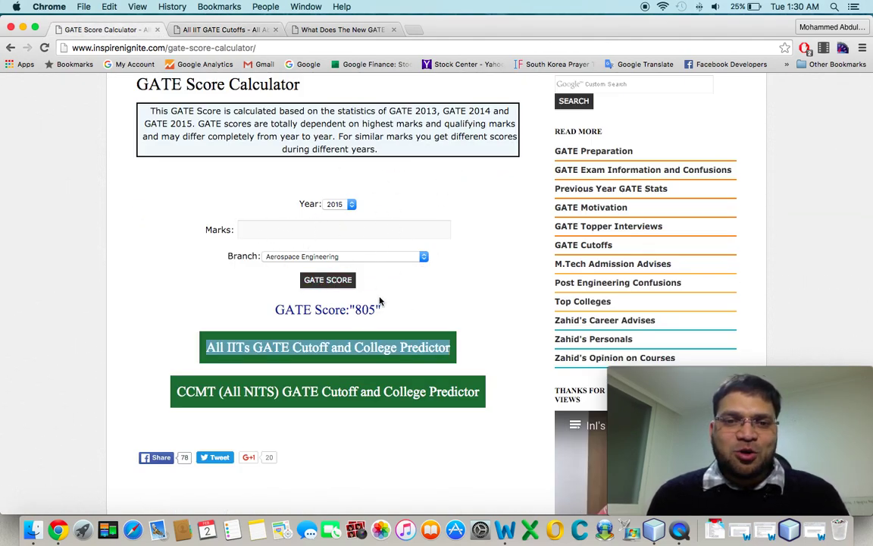
pyautogui.click(190, 311)
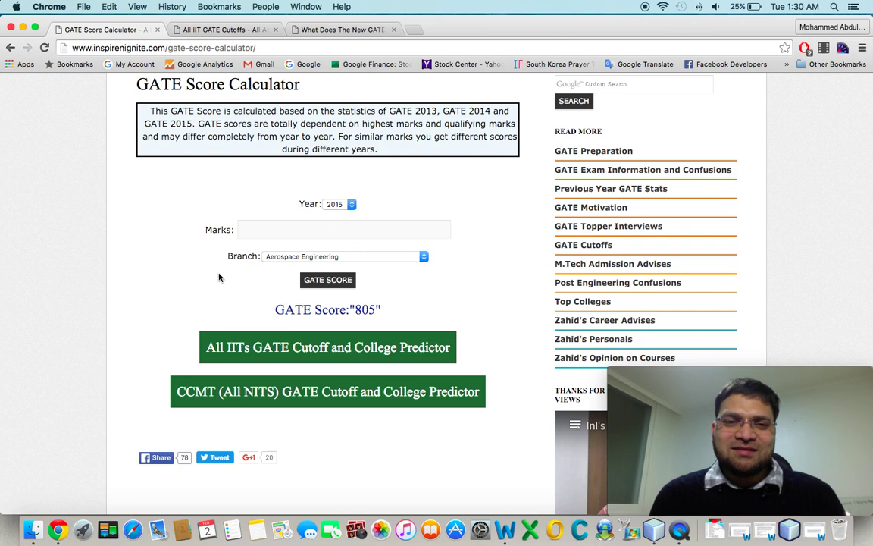